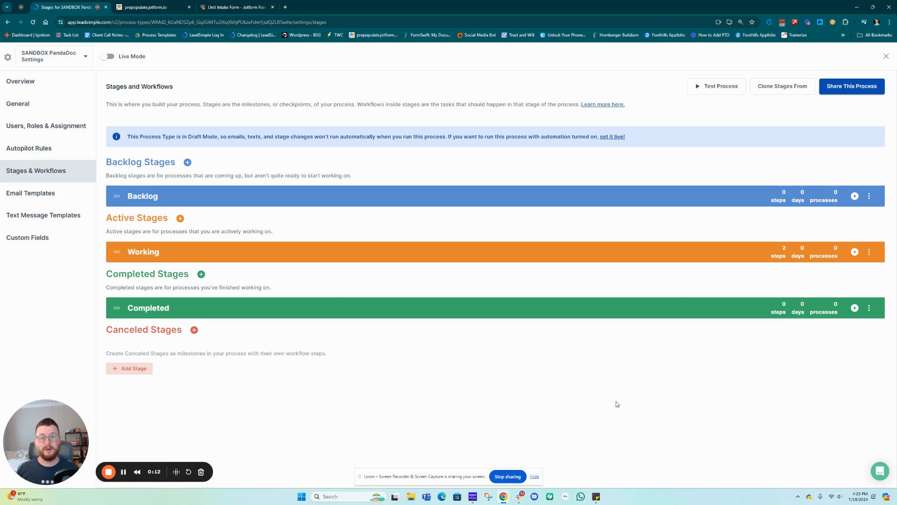
Add a Working-stage email step titled 'Tenant Requesting Input on Lease Renewal' and copy the title for reuse
{"action": "left_click", "coordinate": [156, 257]}
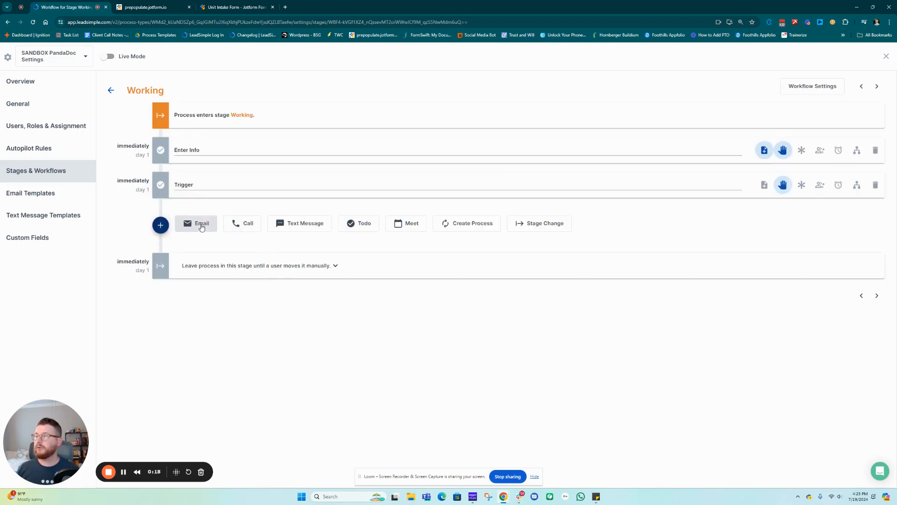
{"action": "left_click", "coordinate": [202, 227]}
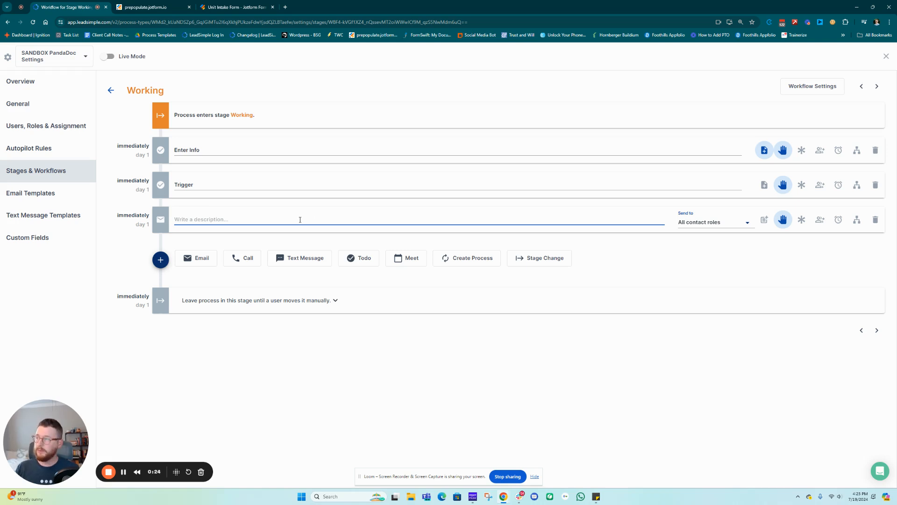
{"action": "type", "text": "Tenant Reques"}
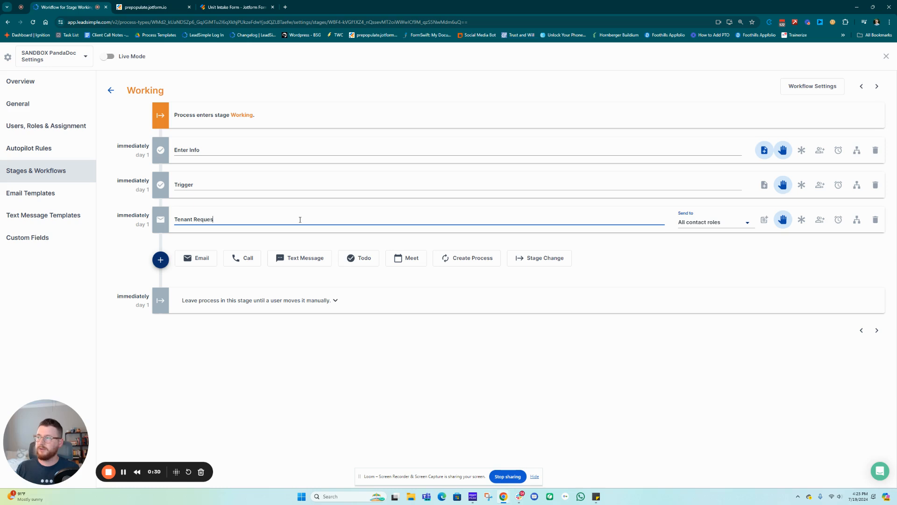
{"action": "type", "text": "ting"}
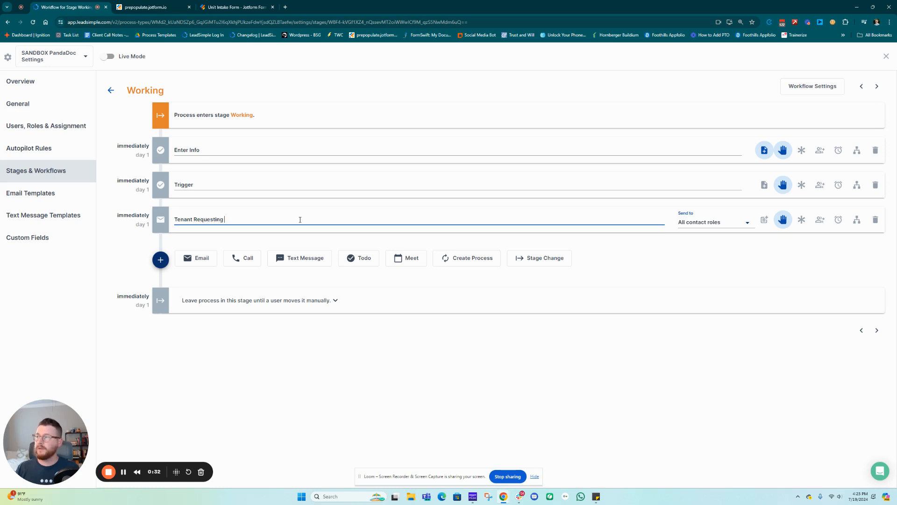
{"action": "type", "text": " Input on Lease Renewal"}
{"action": "key", "text": "ctrl+a"}
{"action": "key", "text": "ctrl+c"}
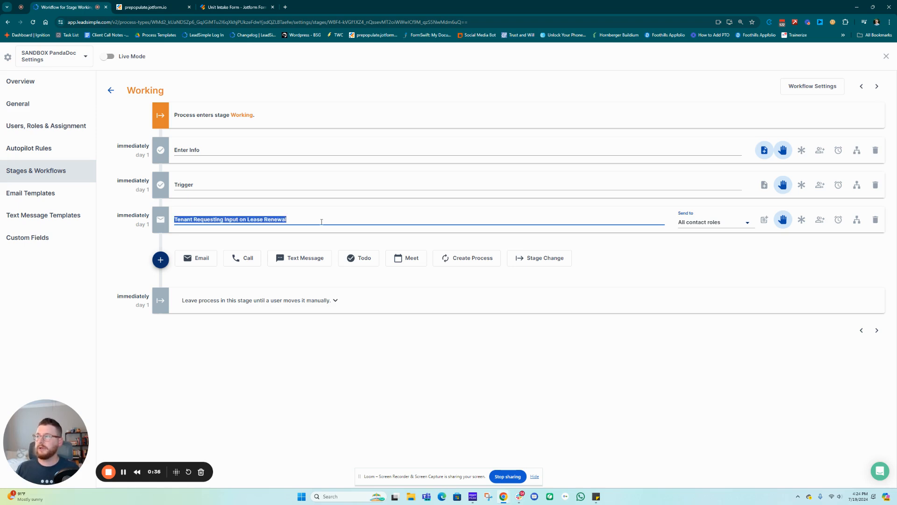
{"action": "left_click", "coordinate": [764, 219]}
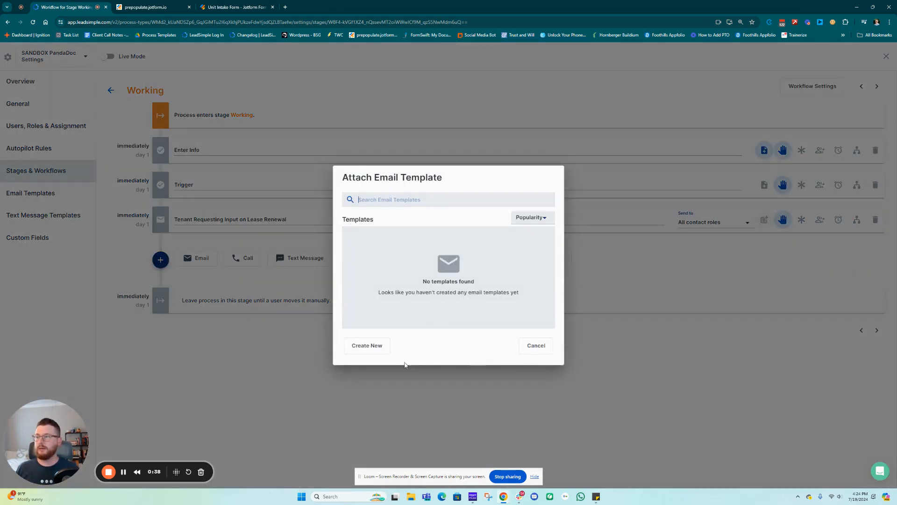
Create and attach a new template using the lease-renewal title as name, subject and message
{"action": "left_click", "coordinate": [368, 347]}
{"action": "key", "text": "ctrl+v"}
{"action": "left_click", "coordinate": [321, 257]}
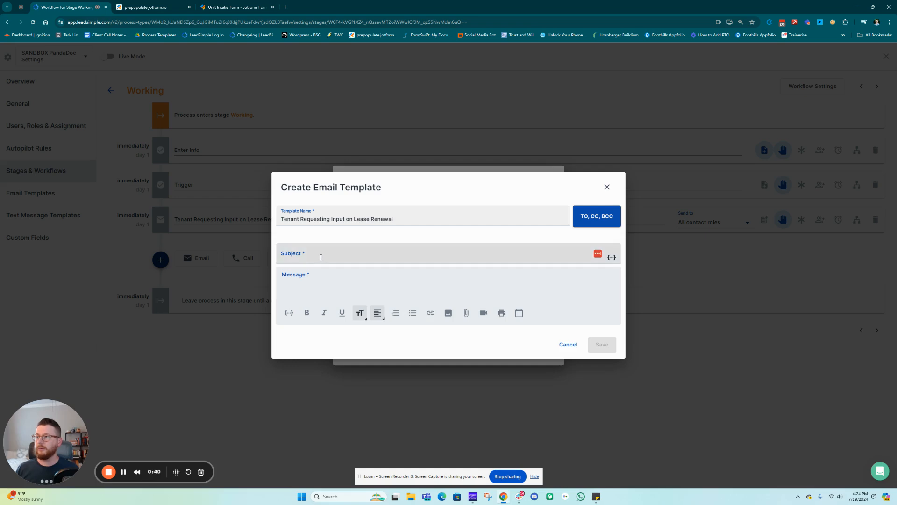
{"action": "key", "text": "ctrl+v"}
{"action": "left_click", "coordinate": [308, 282]}
{"action": "key", "text": "ctrl+v"}
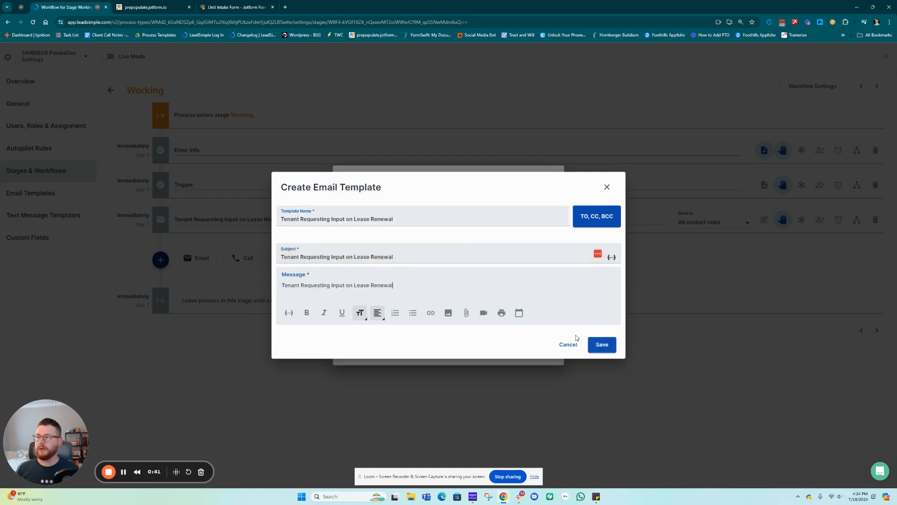
{"action": "left_click", "coordinate": [602, 344]}
{"action": "left_click", "coordinate": [364, 258]}
Change the message to 'Hello {{applicant_3.first_name | there}}!' and 'Please fill out this form', then save
{"action": "left_click", "coordinate": [233, 221]}
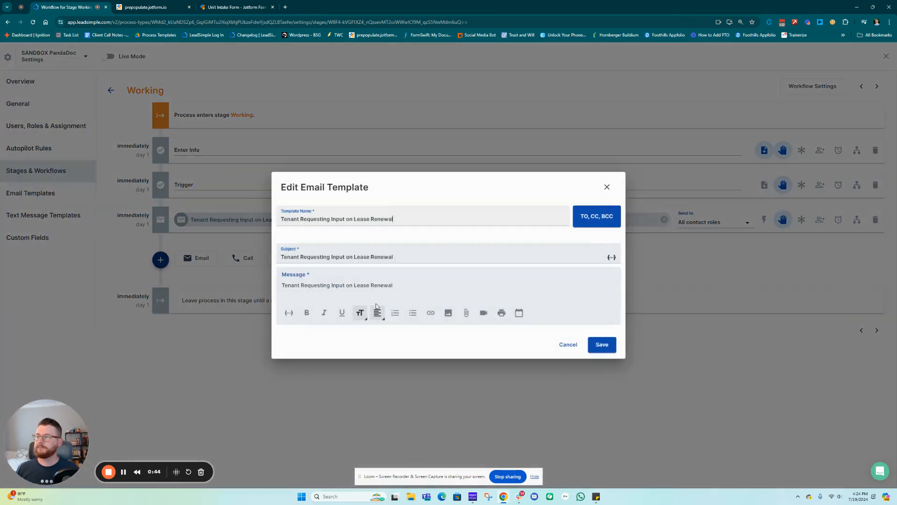
{"action": "triple_click", "coordinate": [300, 289]}
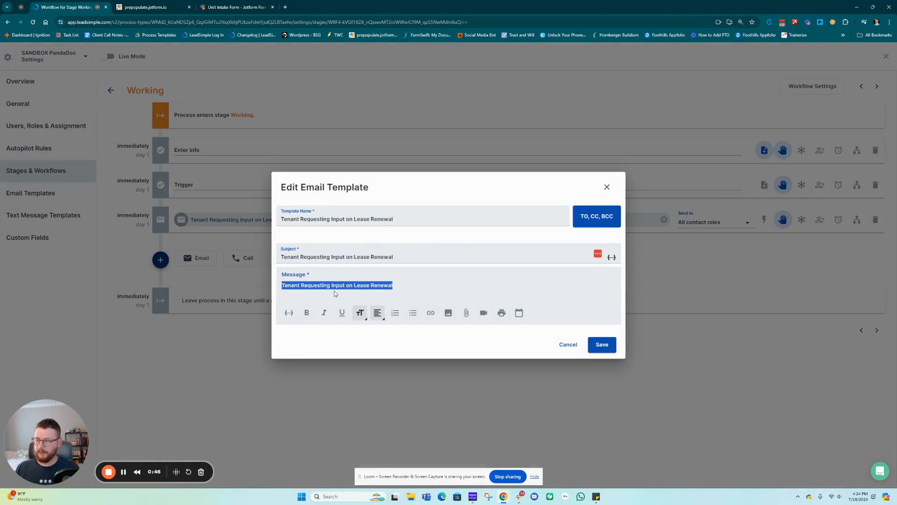
{"action": "type", "text": "Hello {{"}
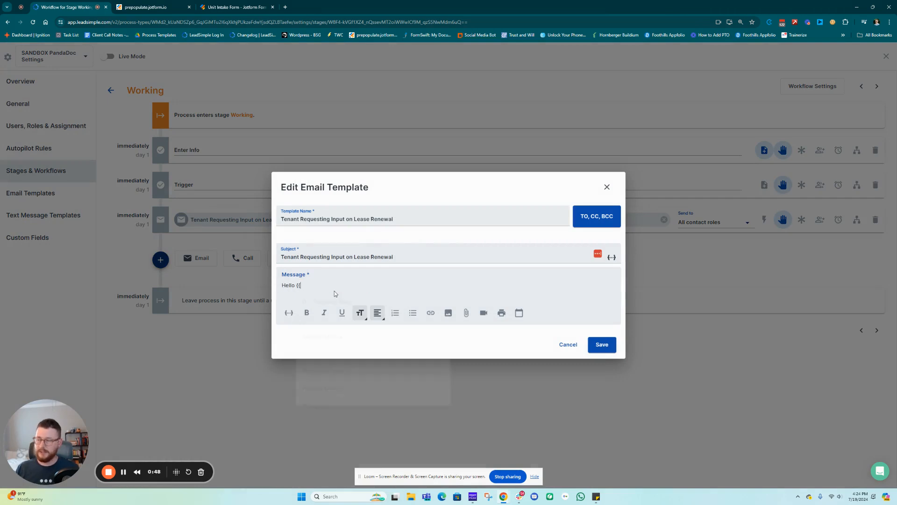
{"action": "type", "text": "tn"}
{"action": "key", "text": "BackSpace"}
{"action": "key", "text": "BackSpace"}
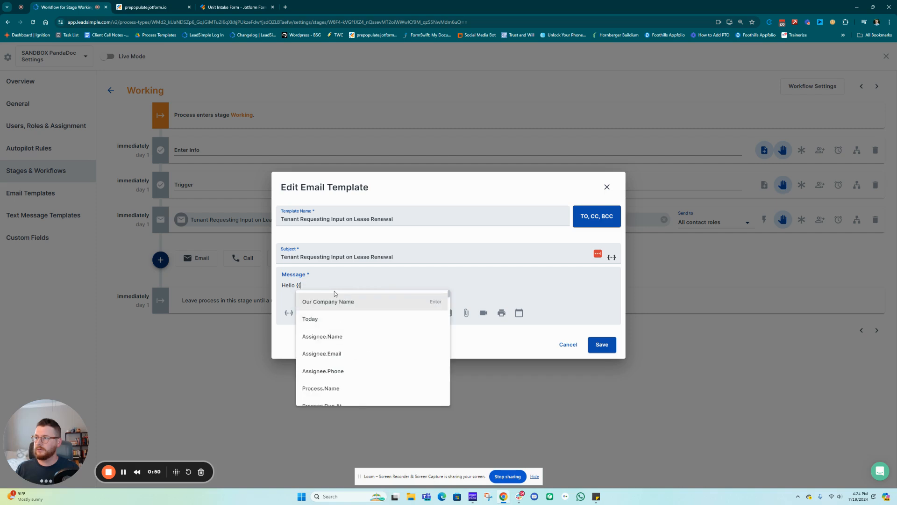
{"action": "type", "text": "first nam"}
{"action": "key", "text": "Return"}
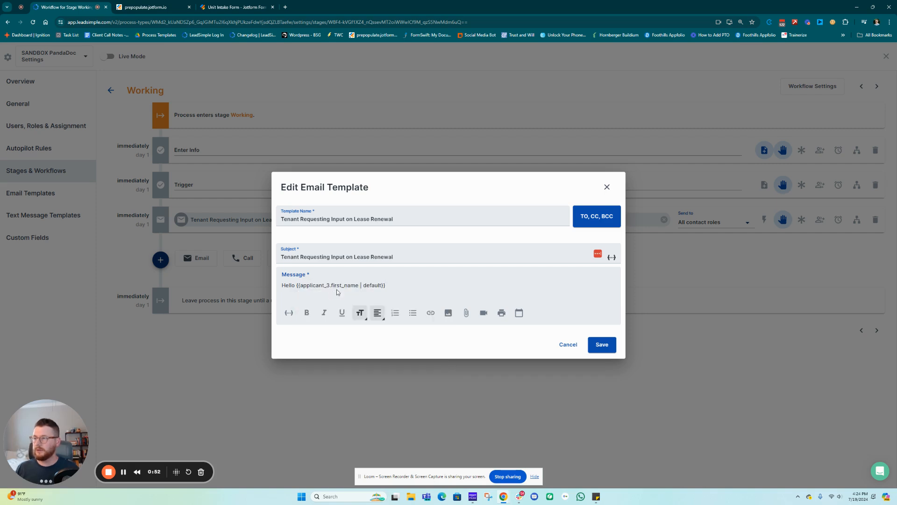
{"action": "double_click", "coordinate": [370, 285]}
{"action": "type", "text": "there"}
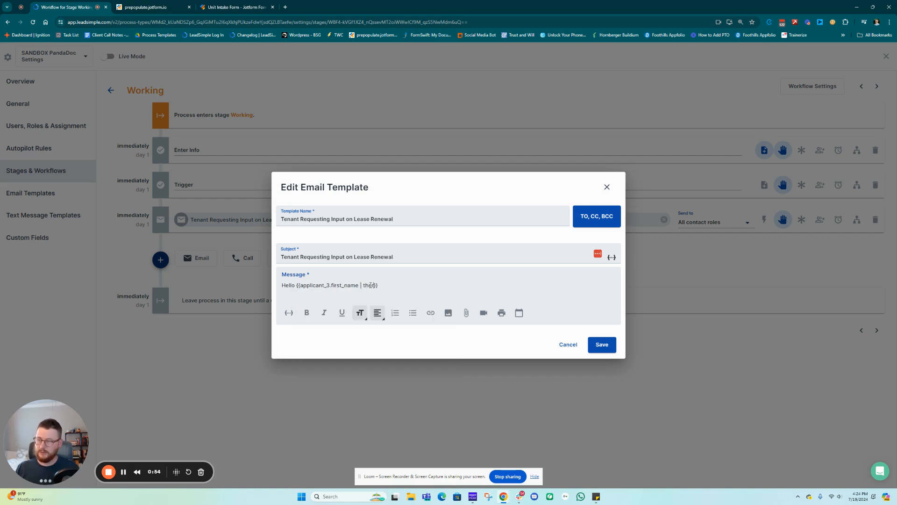
{"action": "key", "text": "Return"}
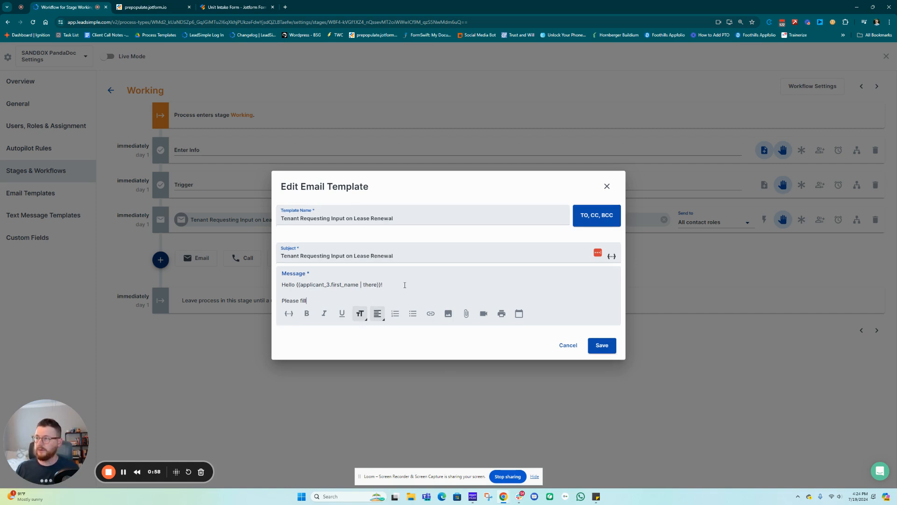
{"action": "type", "text": "Please fill out this form!"}
{"action": "left_click", "coordinate": [601, 345]}
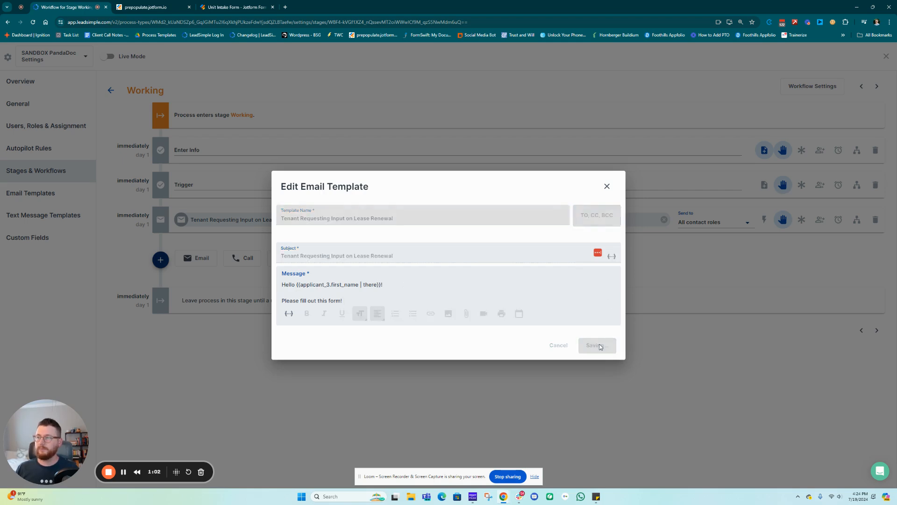
{"action": "left_click", "coordinate": [228, 221]}
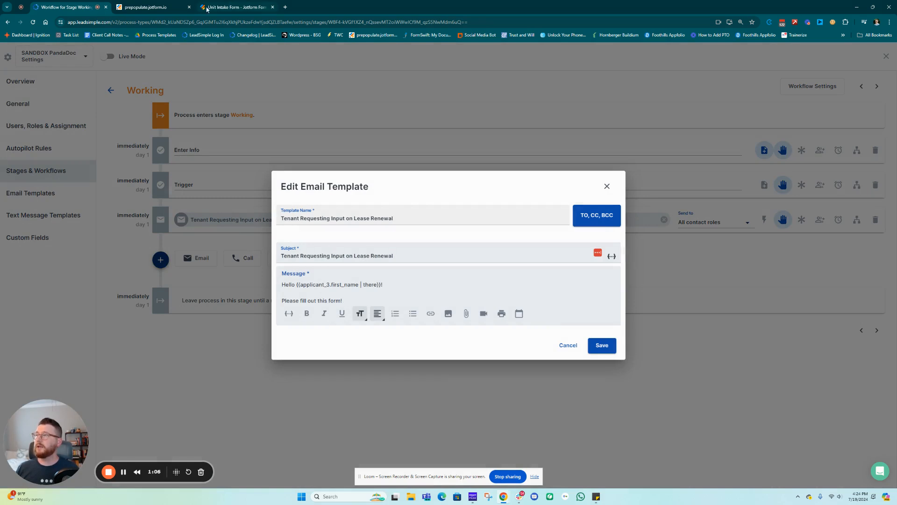
Copy the Unit Intake Form's public link from Jotform's preview and go back to LeadSimple
{"action": "left_click", "coordinate": [225, 8]}
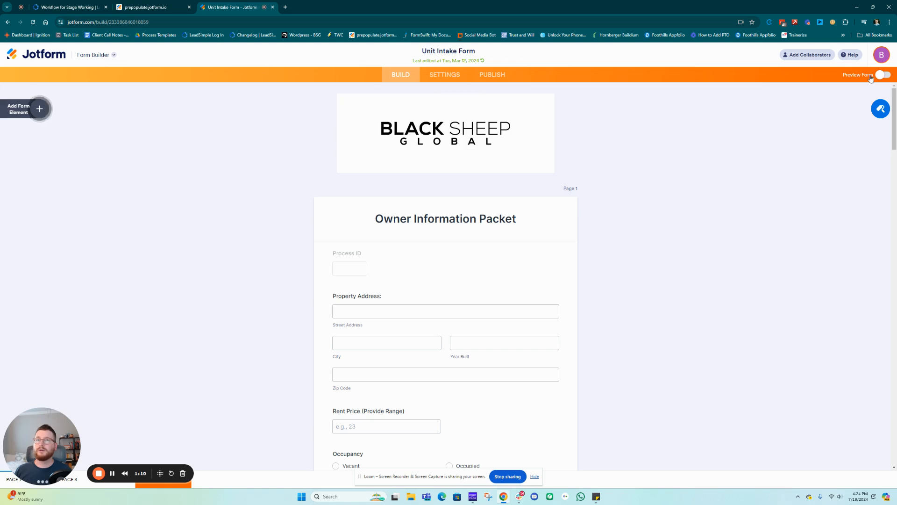
{"action": "left_click", "coordinate": [887, 75]}
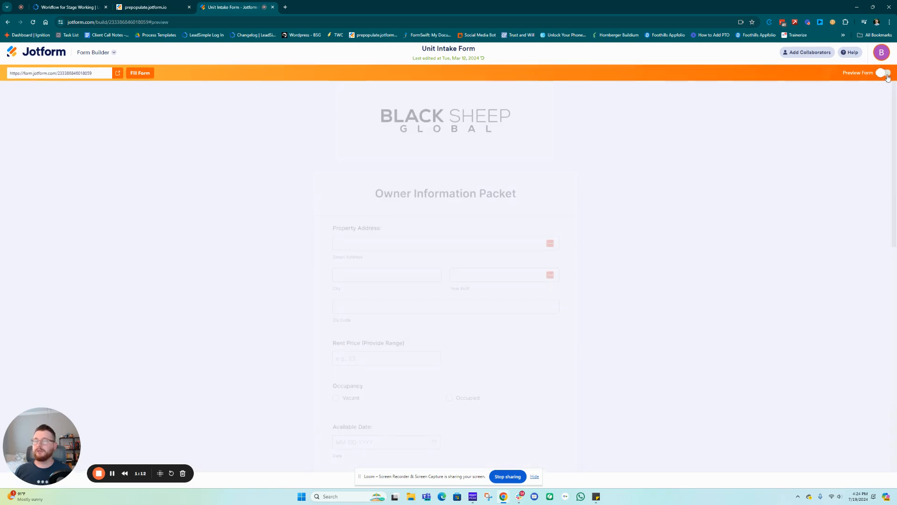
{"action": "left_click", "coordinate": [316, 21]}
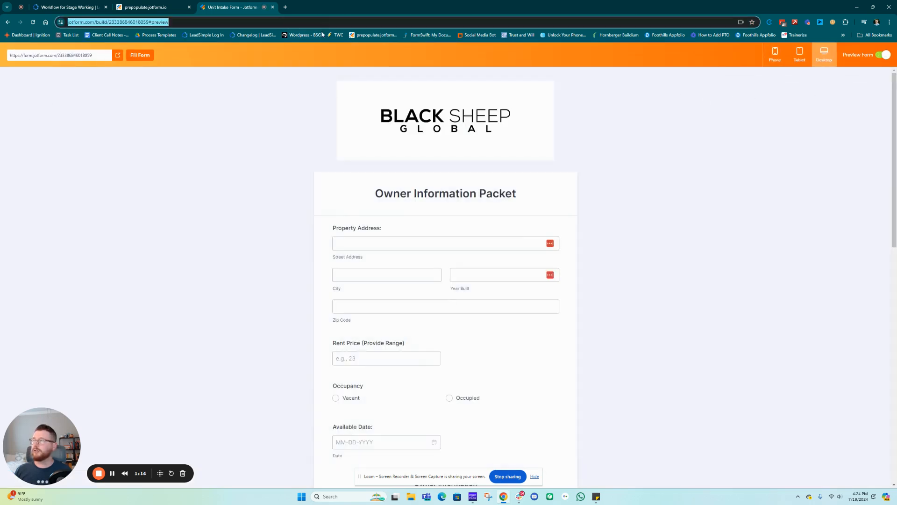
{"action": "left_click", "coordinate": [65, 55]}
{"action": "key", "text": "ctrl+c"}
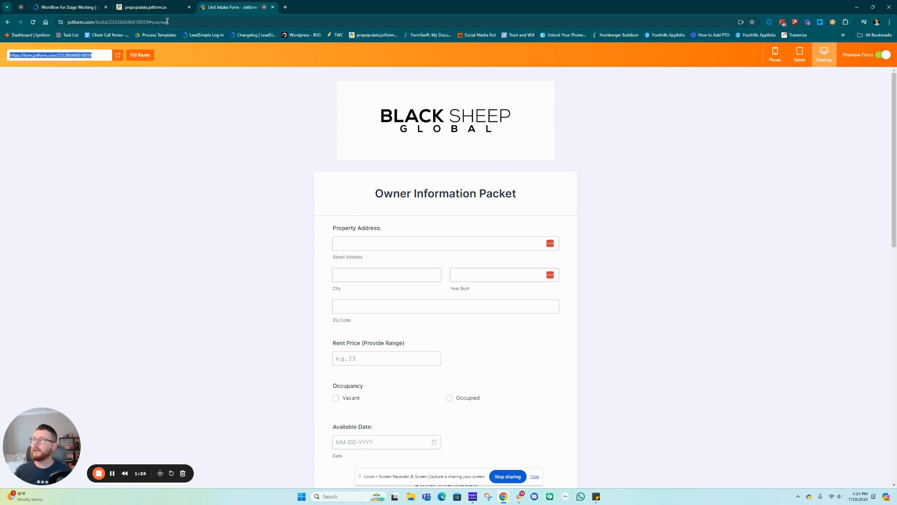
{"action": "left_click", "coordinate": [56, 7]}
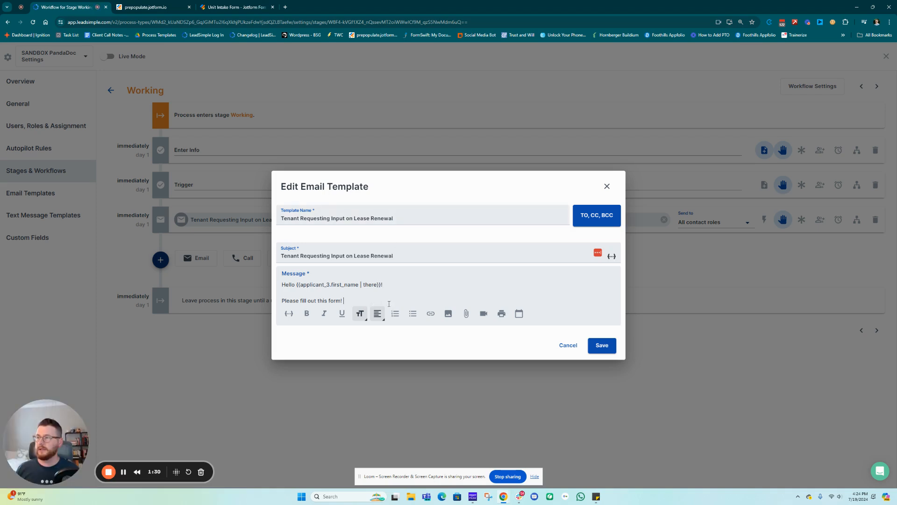
Paste the Jotform form URL after the form request sentence and save the template
{"action": "left_click", "coordinate": [370, 300]}
{"action": "key", "text": "ctrl+v"}
{"action": "left_click", "coordinate": [603, 345]}
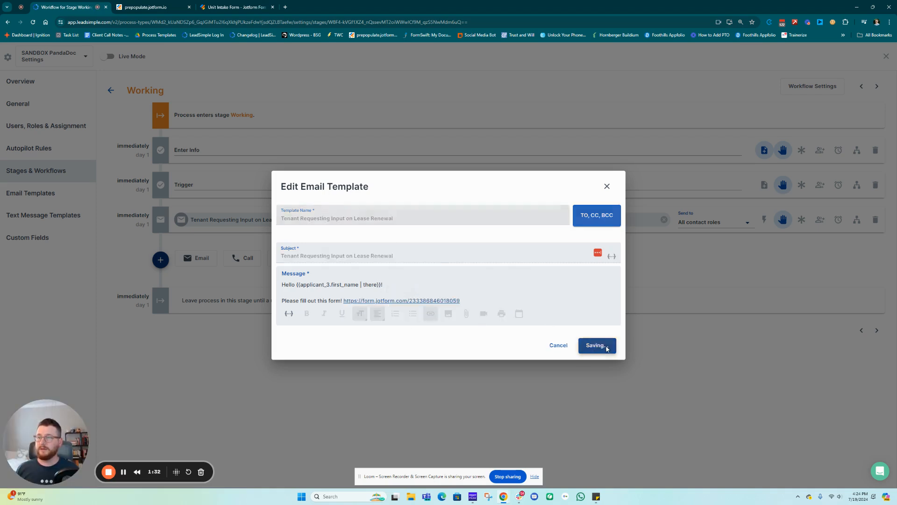
{"action": "left_click", "coordinate": [237, 220]}
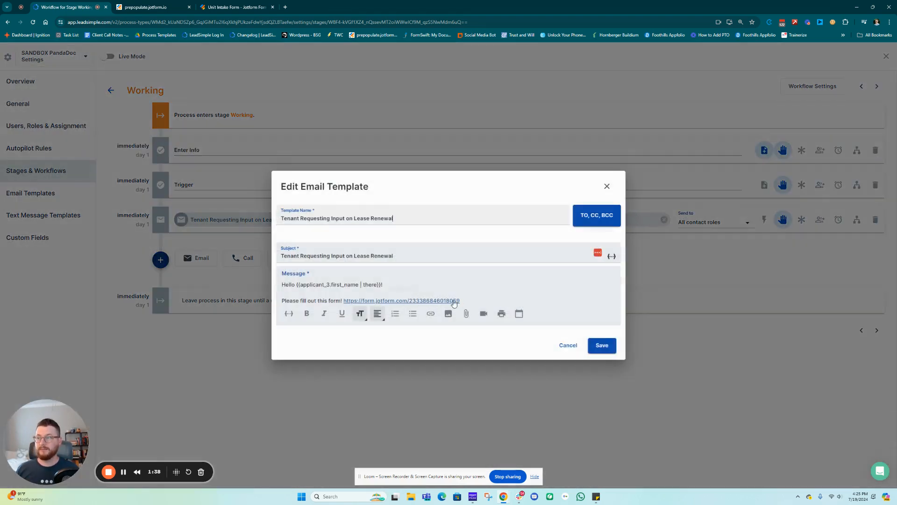
Hyperlink 'Please fill out this form' to the Jotform URL and delete the raw URL text
{"action": "left_click_drag", "start_coordinate": [462, 301], "coordinate": [281, 302]}
{"action": "key", "text": "BackSpace"}
{"action": "key", "text": "ctrl+v"}
{"action": "key", "text": "ctrl+z"}
{"action": "key", "text": "ctrl+z"}
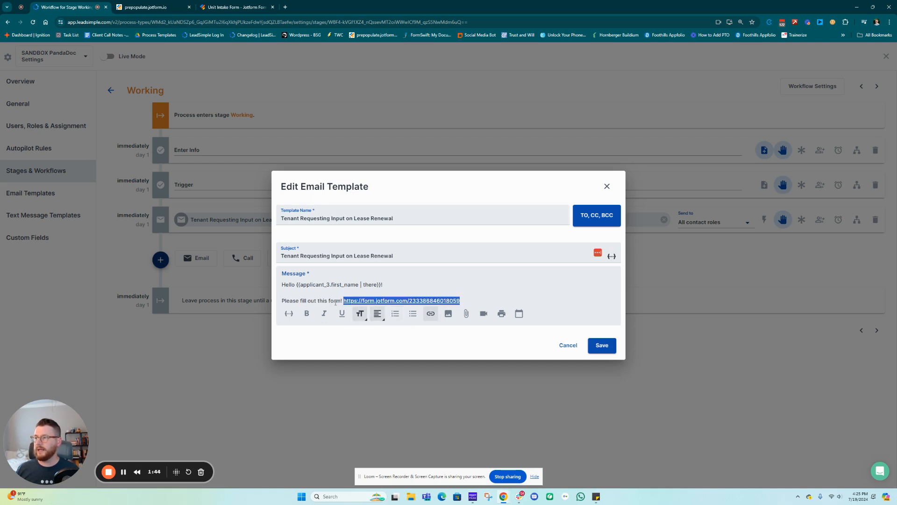
{"action": "left_click", "coordinate": [341, 301]}
{"action": "left_click_drag", "start_coordinate": [341, 301], "coordinate": [284, 303]}
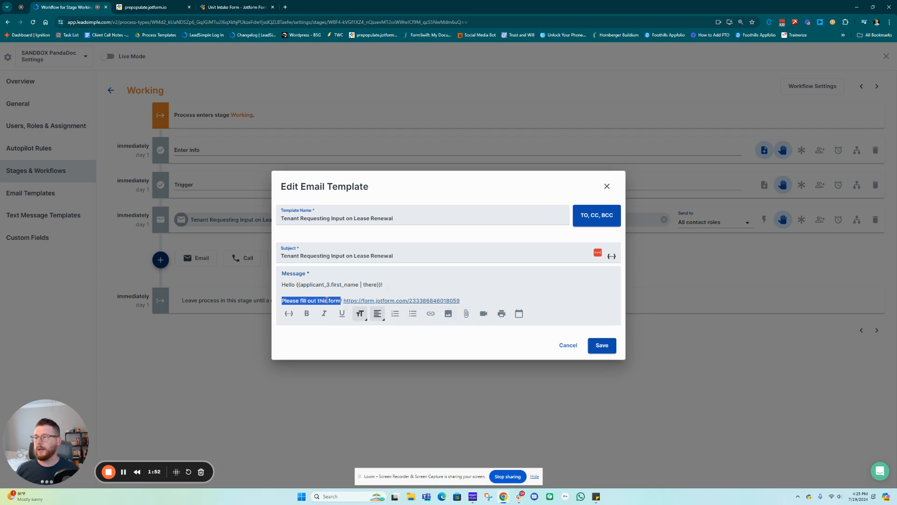
{"action": "left_click", "coordinate": [431, 314]}
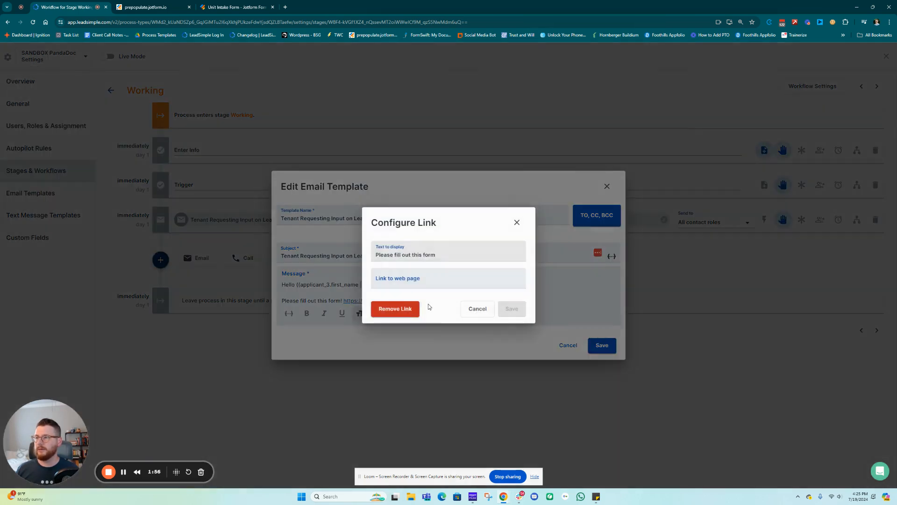
{"action": "left_click", "coordinate": [457, 283]}
{"action": "key", "text": "ctrl+v"}
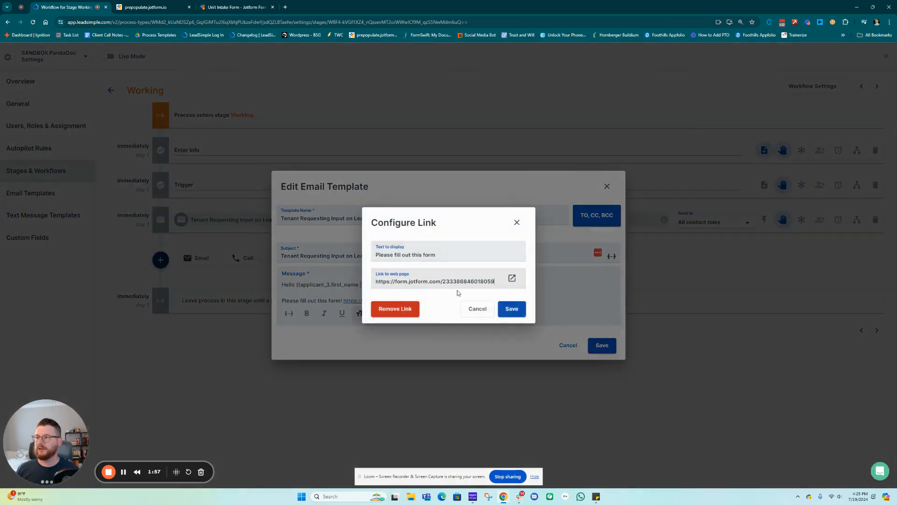
{"action": "left_click", "coordinate": [511, 309]}
{"action": "left_click_drag", "start_coordinate": [460, 301], "coordinate": [345, 305]}
{"action": "key", "text": "BackSpace"}
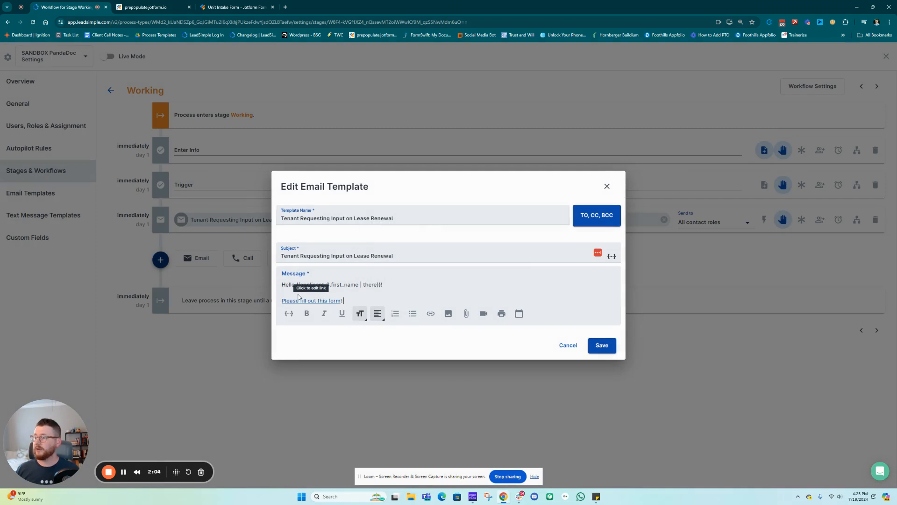
{"action": "left_click", "coordinate": [318, 300]}
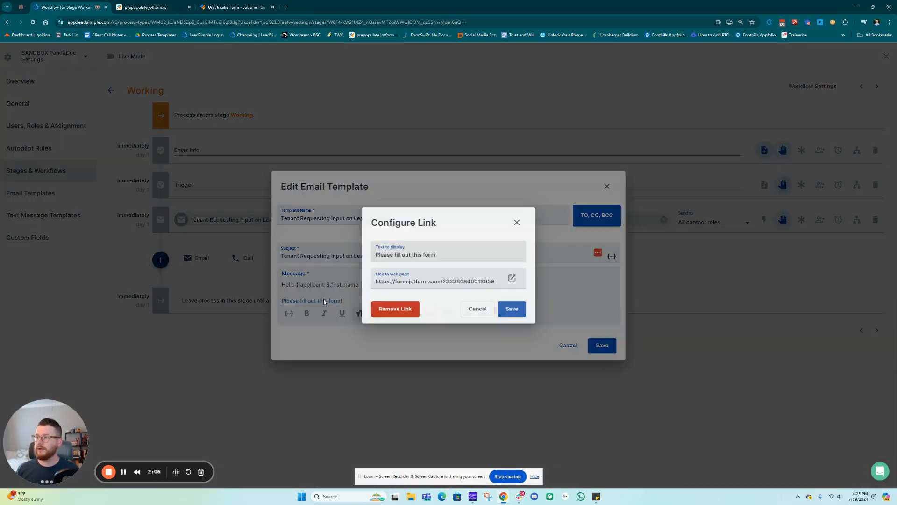
{"action": "left_click", "coordinate": [512, 279]}
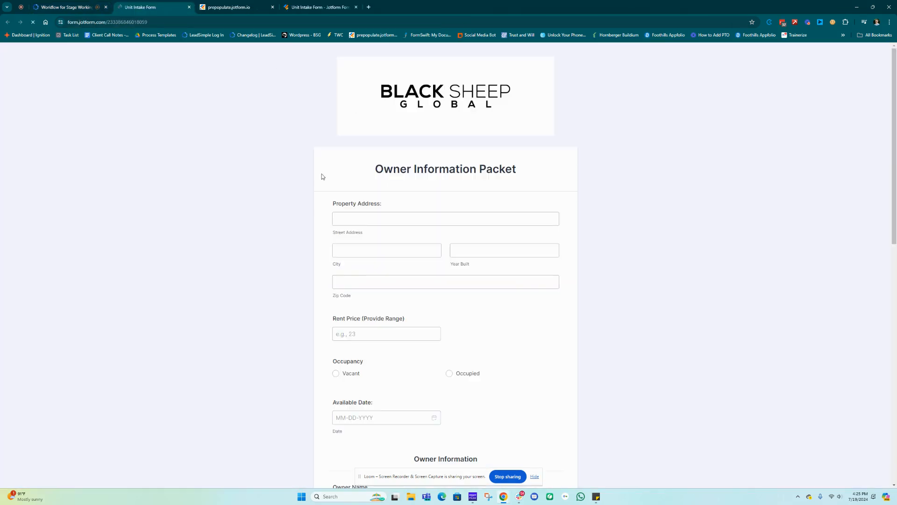
{"action": "scroll", "coordinate": [399, 213], "scroll_direction": "down", "scroll_amount": 10}
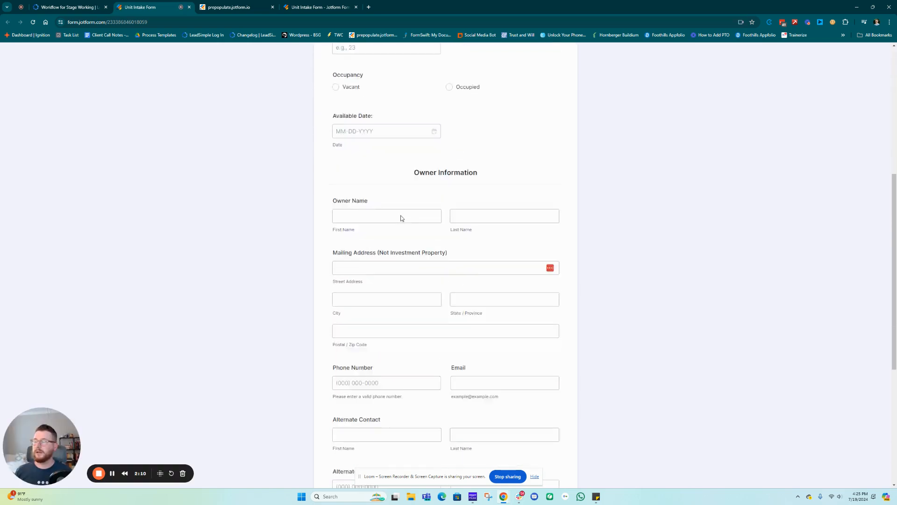
{"action": "scroll", "coordinate": [435, 261], "scroll_direction": "up", "scroll_amount": 10}
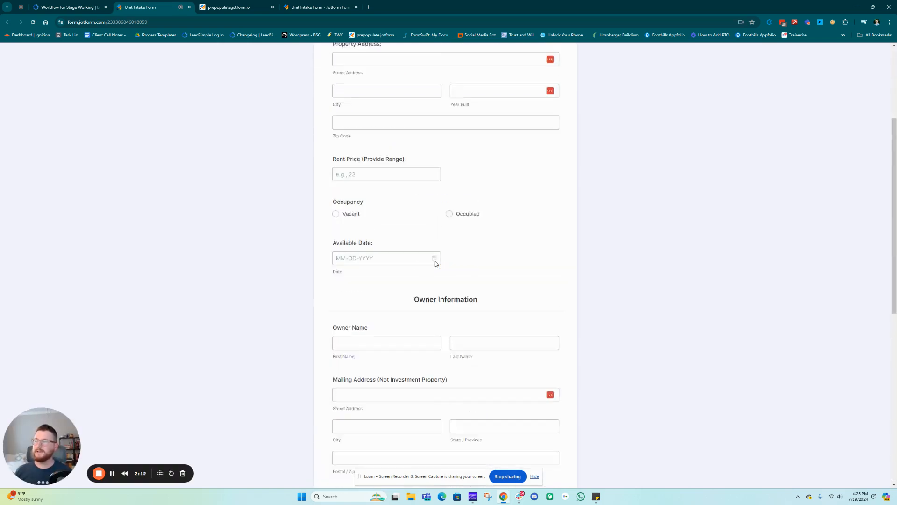
{"action": "left_click", "coordinate": [348, 208]}
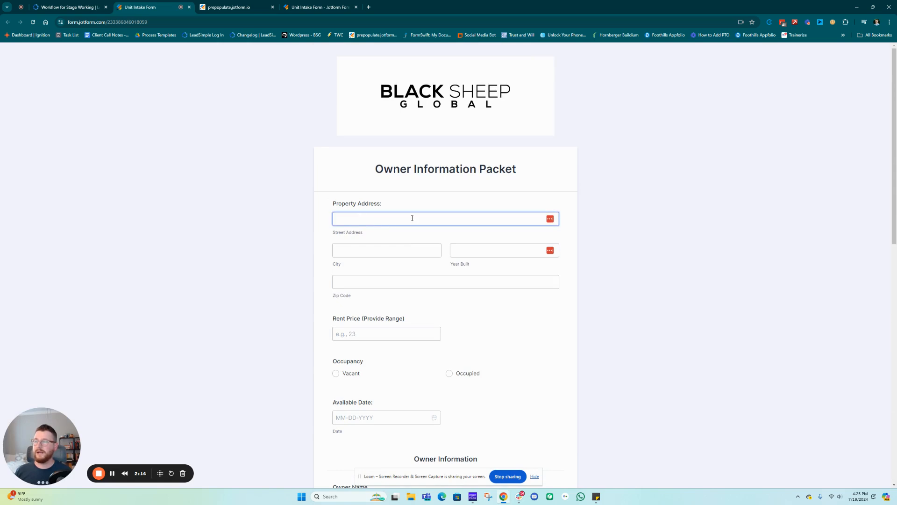
{"action": "scroll", "coordinate": [501, 317], "scroll_direction": "down", "scroll_amount": 3}
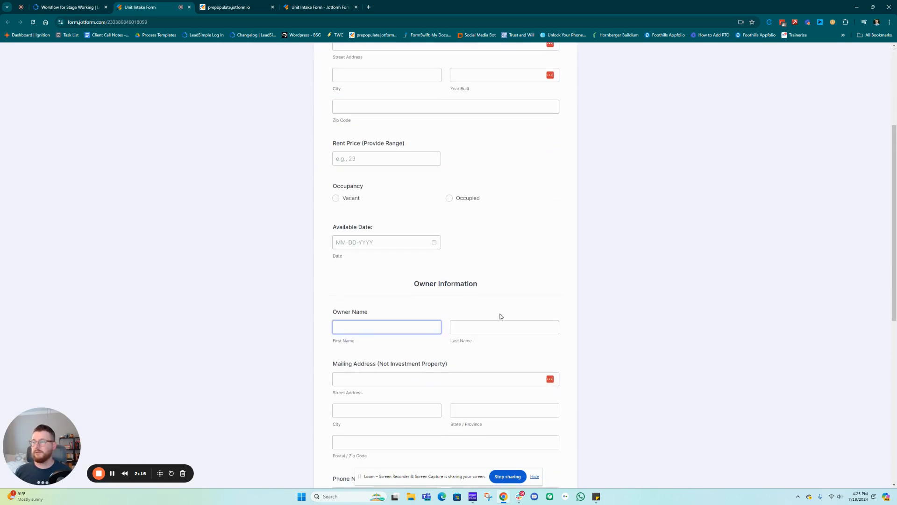
{"action": "scroll", "coordinate": [442, 271], "scroll_direction": "up", "scroll_amount": 3}
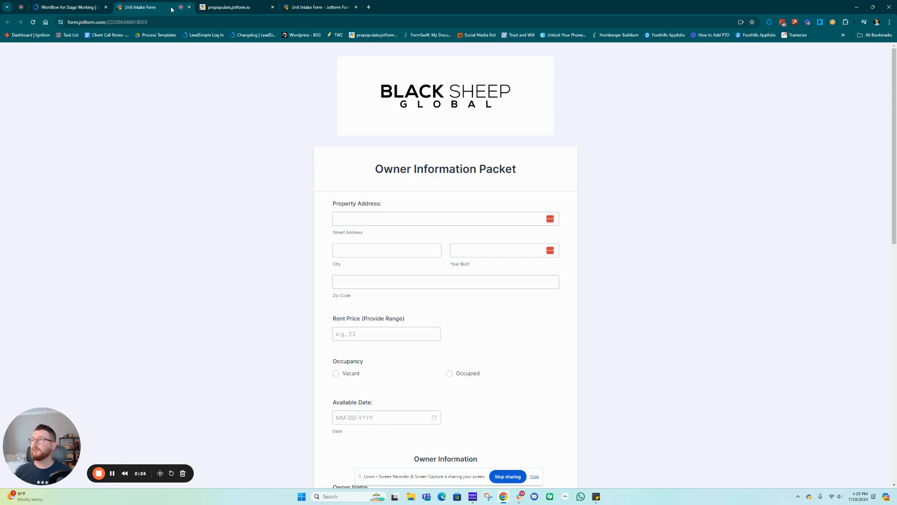
Switch to the prepopulate.jotform.io landing page
{"action": "left_click", "coordinate": [239, 7]}
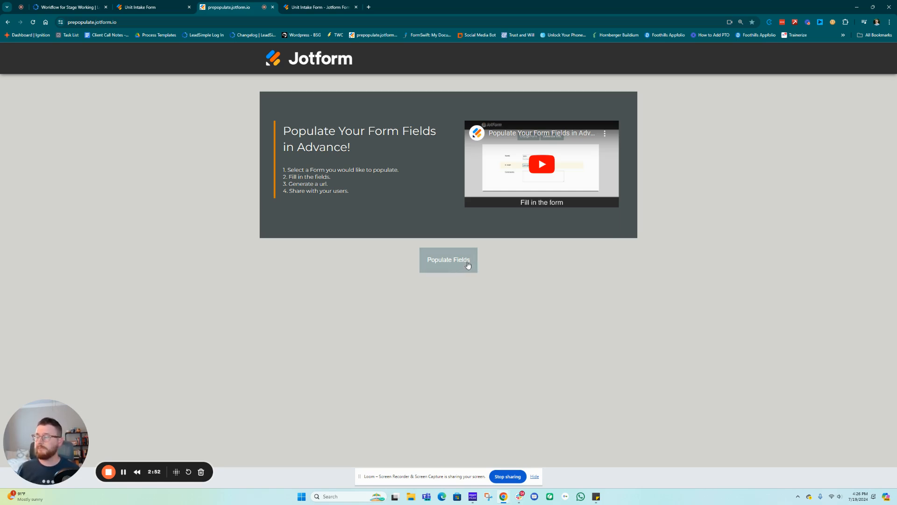
Authorize the Jotform account, choose the Unit Intake Form and load its fields
{"action": "left_click", "coordinate": [450, 261]}
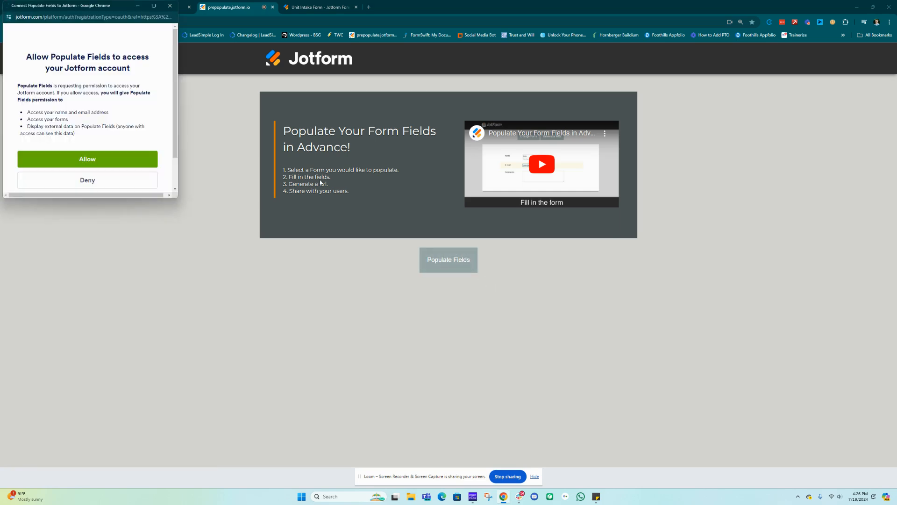
{"action": "left_click", "coordinate": [113, 159]}
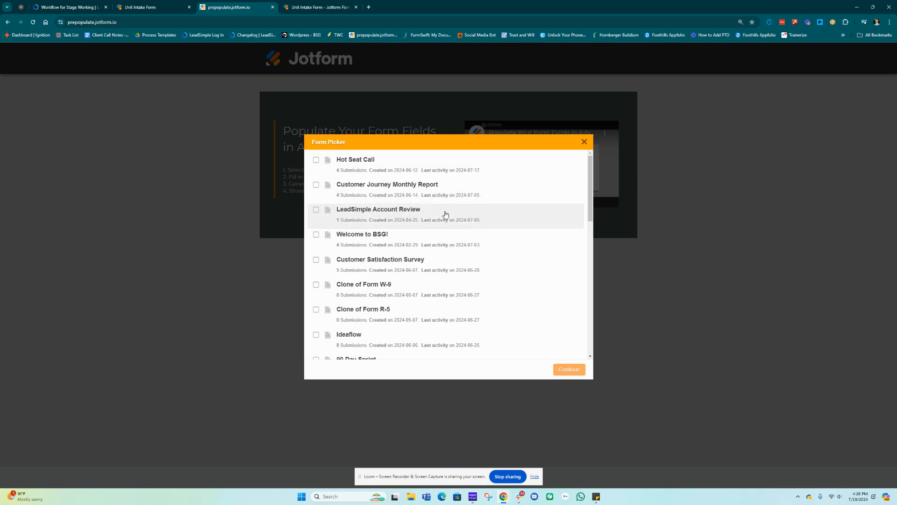
{"action": "scroll", "coordinate": [457, 244], "scroll_direction": "down", "scroll_amount": 5}
{"action": "scroll", "coordinate": [457, 242], "scroll_direction": "down", "scroll_amount": 4}
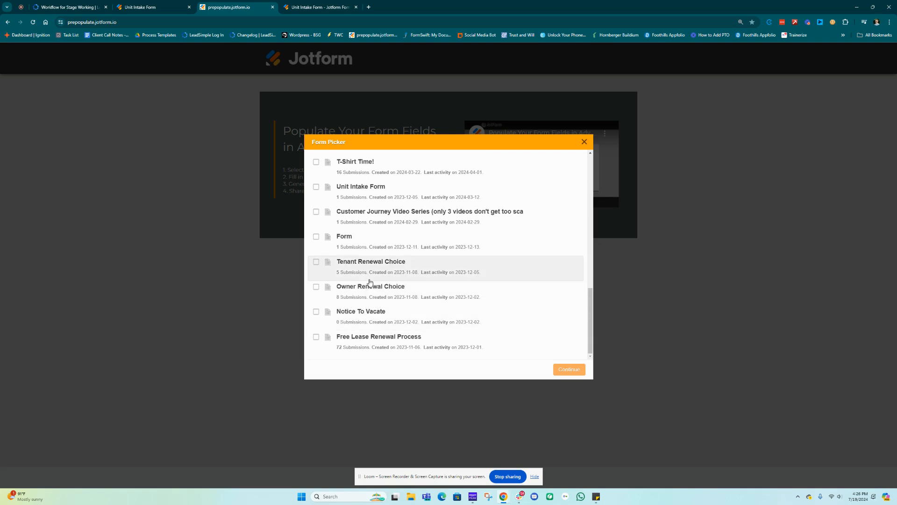
{"action": "left_click_drag", "start_coordinate": [337, 196], "coordinate": [356, 193]}
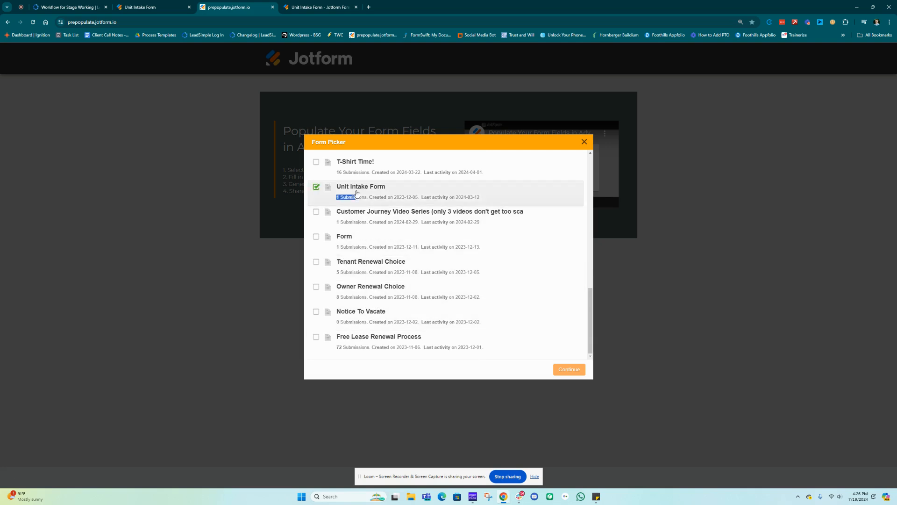
{"action": "left_click", "coordinate": [569, 369]}
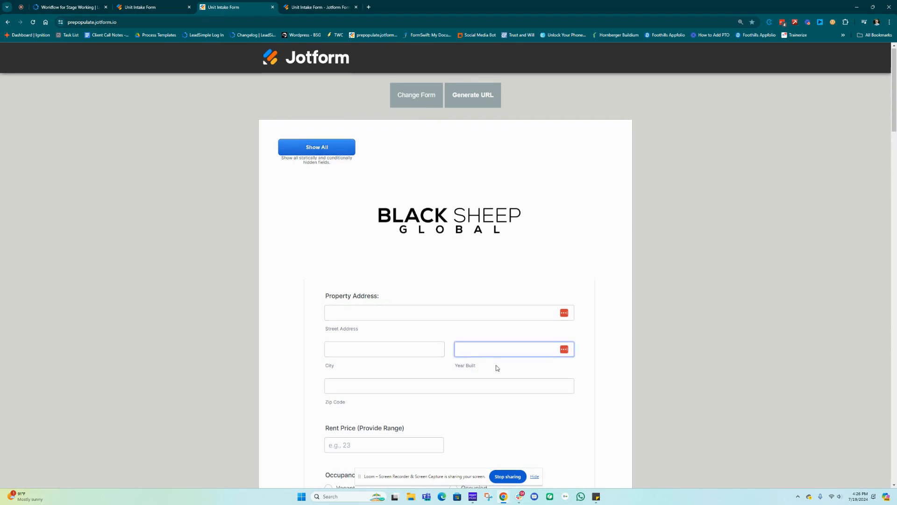
{"action": "scroll", "coordinate": [431, 275], "scroll_direction": "down", "scroll_amount": 15}
{"action": "scroll", "coordinate": [431, 275], "scroll_direction": "down", "scroll_amount": 10}
{"action": "scroll", "coordinate": [430, 274], "scroll_direction": "up", "scroll_amount": 15}
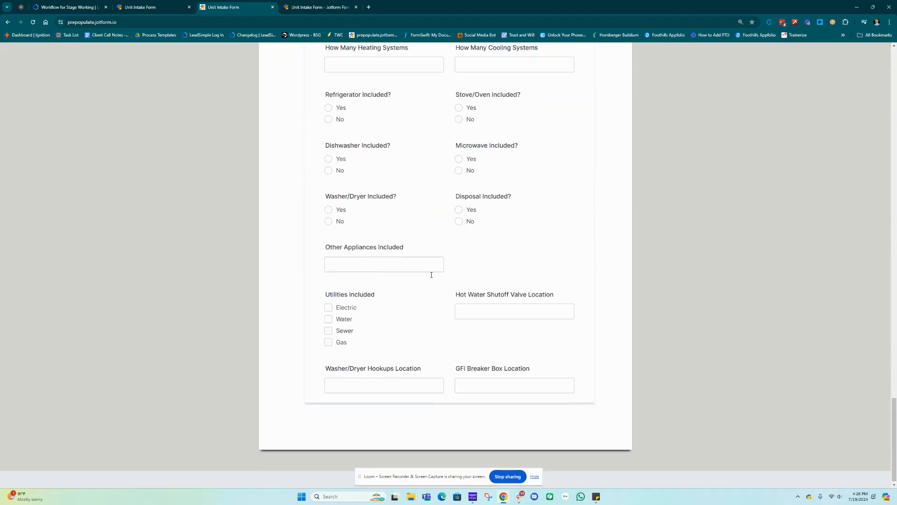
{"action": "scroll", "coordinate": [434, 271], "scroll_direction": "up", "scroll_amount": 15}
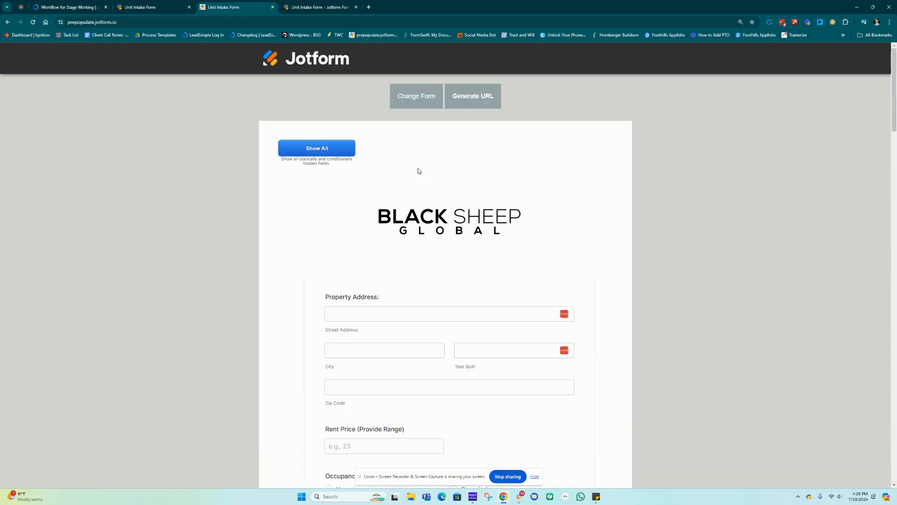
{"action": "left_click", "coordinate": [466, 97]}
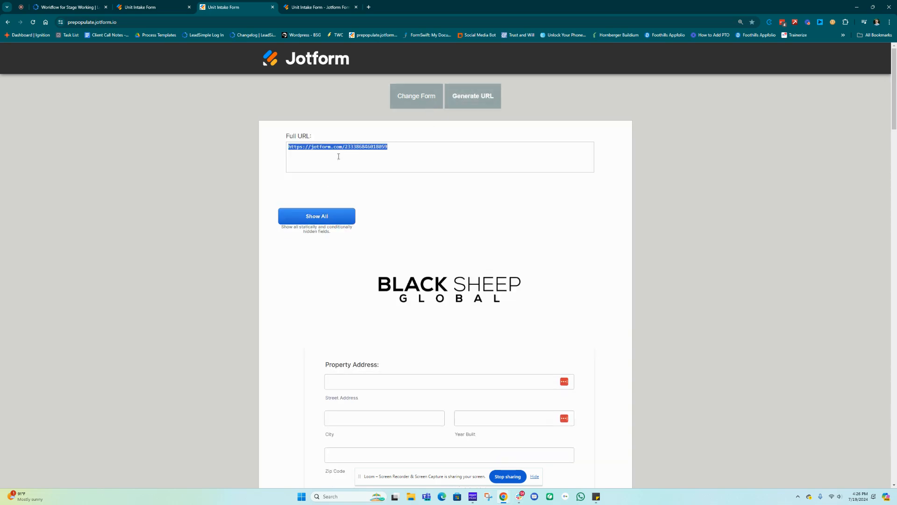
{"action": "left_click", "coordinate": [314, 146]}
{"action": "left_click_drag", "start_coordinate": [383, 154], "coordinate": [290, 147]}
{"action": "left_click", "coordinate": [318, 7]}
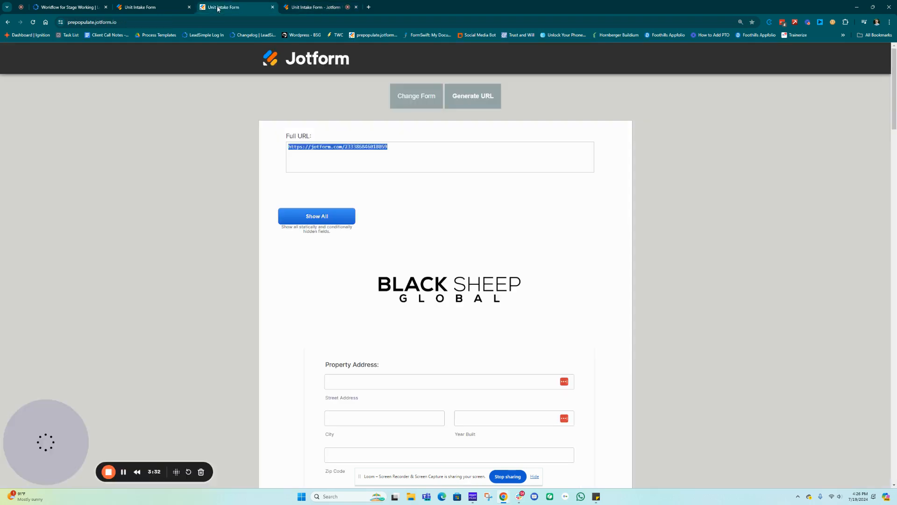
{"action": "left_click", "coordinate": [220, 7]}
{"action": "left_click", "coordinate": [395, 147]}
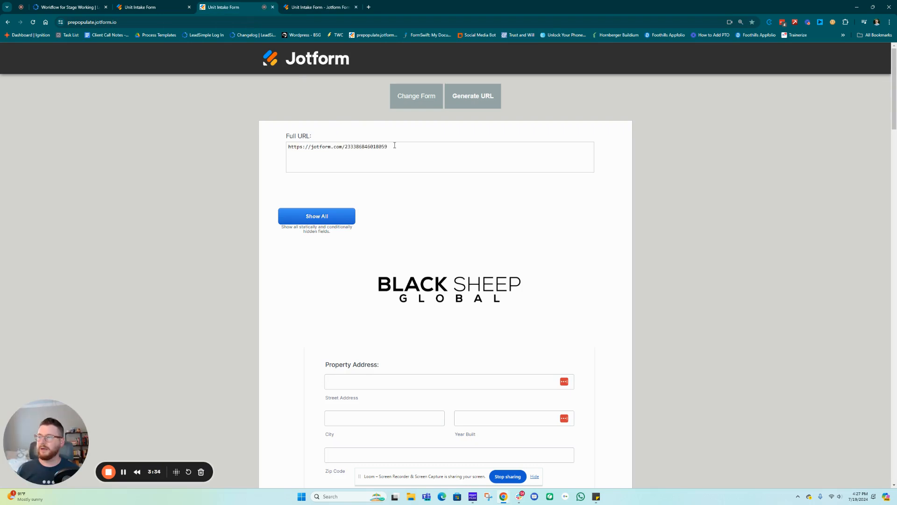
Fill the property fields: street 123, city Houston, year built 1990, zip 77070
{"action": "left_click", "coordinate": [392, 381]}
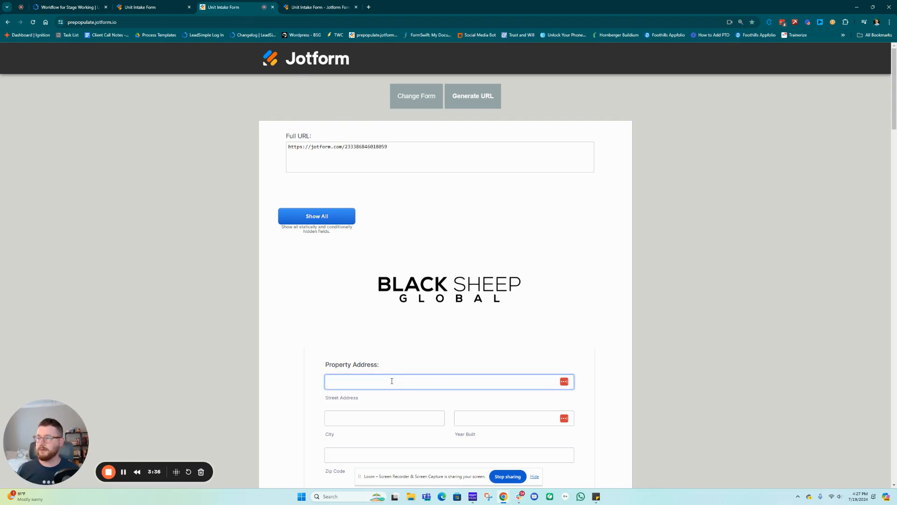
{"action": "left_click", "coordinate": [386, 385]}
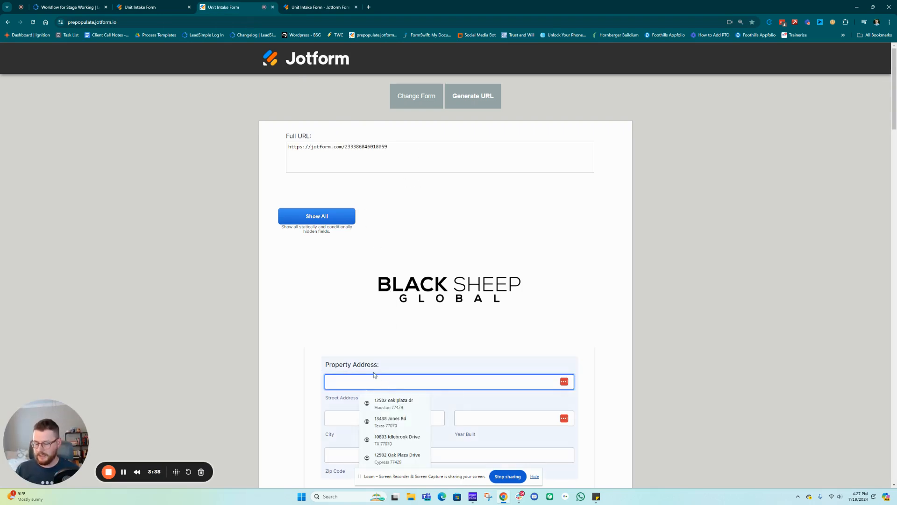
{"action": "type", "text": "123 Main Street"}
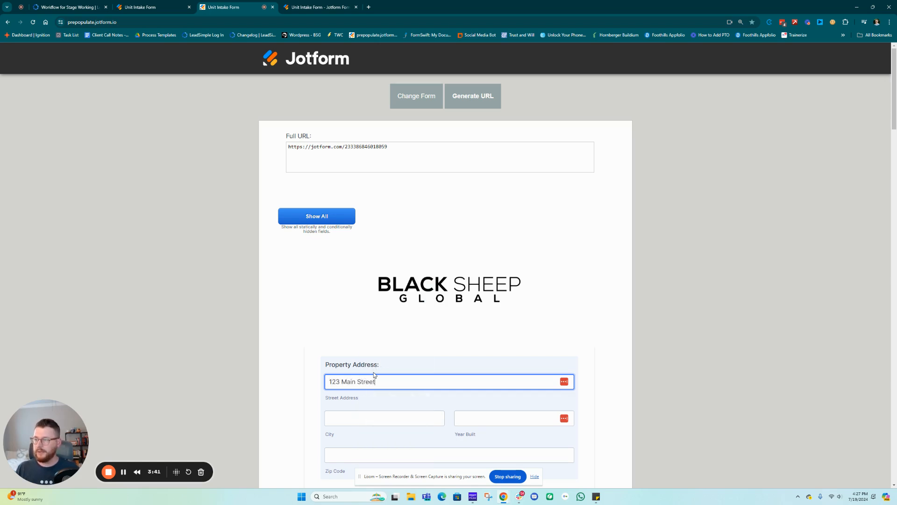
{"action": "left_click", "coordinate": [359, 417]}
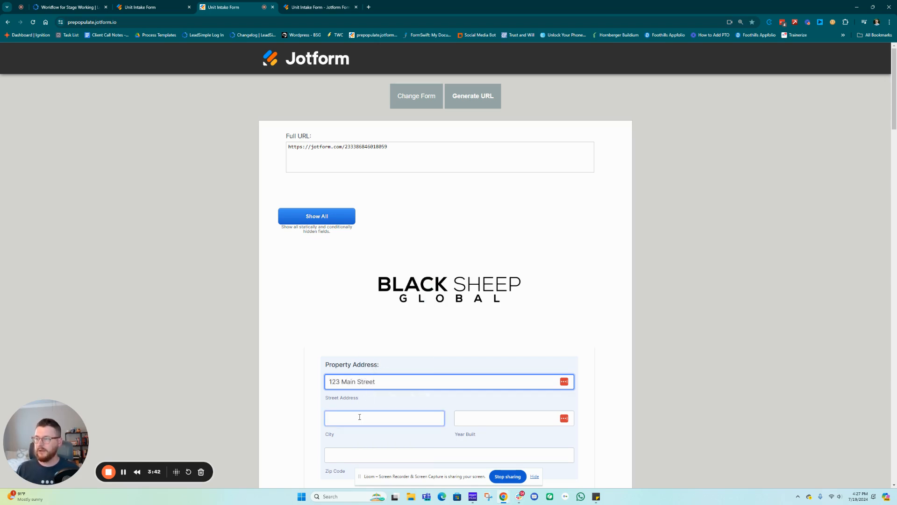
{"action": "type", "text": "Houston"}
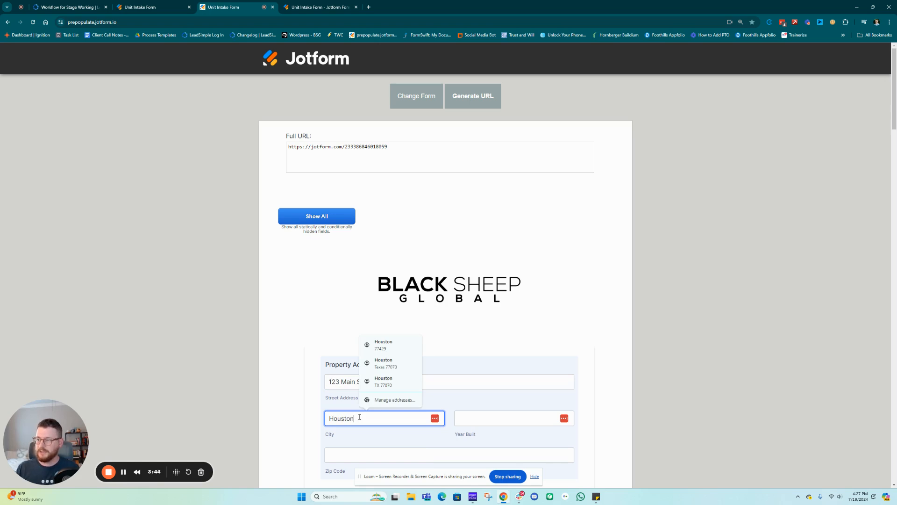
{"action": "key", "text": "Tab"}
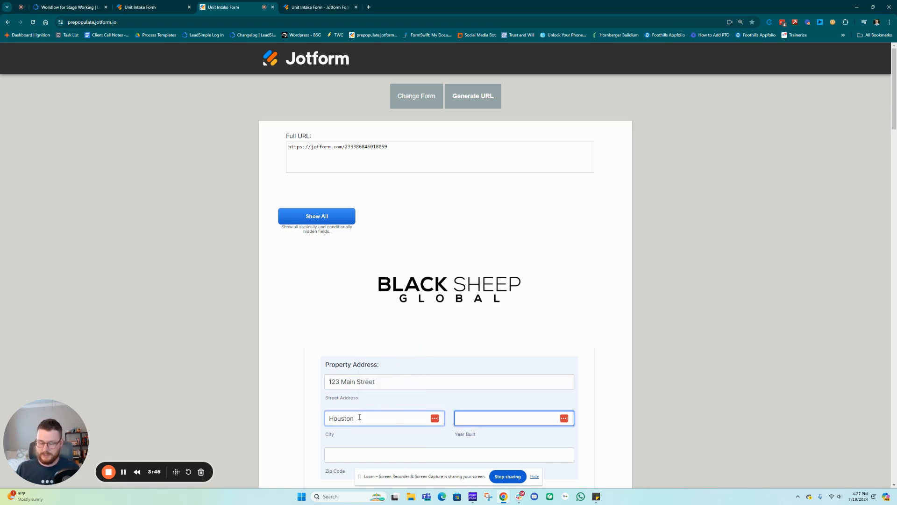
{"action": "type", "text": "1990"}
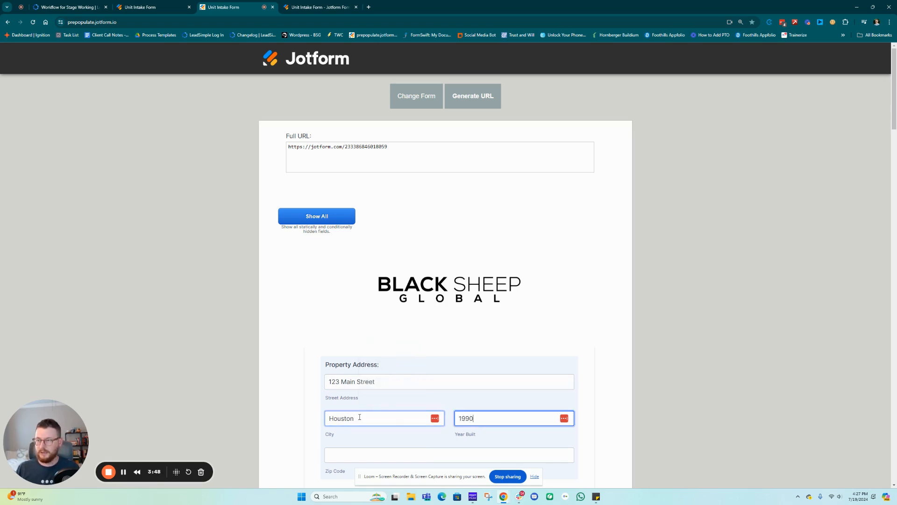
{"action": "scroll", "coordinate": [368, 415], "scroll_direction": "down", "scroll_amount": 3}
{"action": "left_click", "coordinate": [334, 312]}
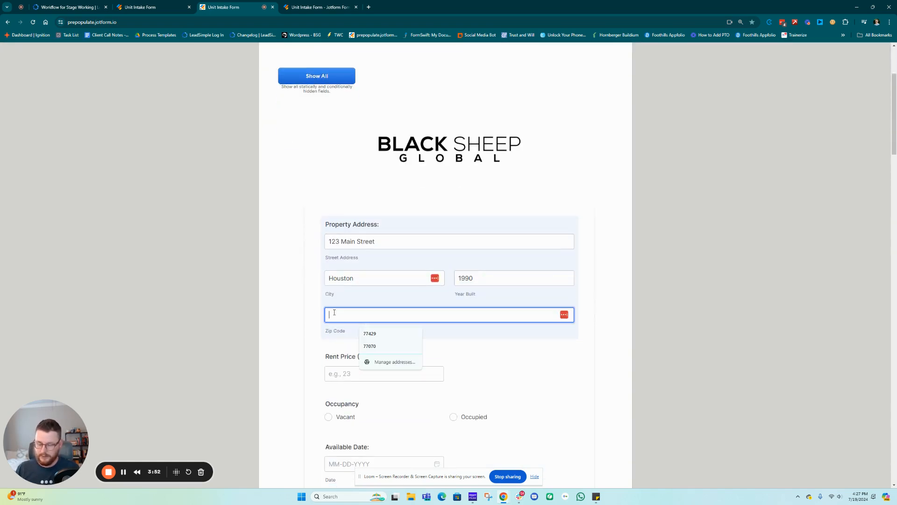
{"action": "type", "text": "77070"}
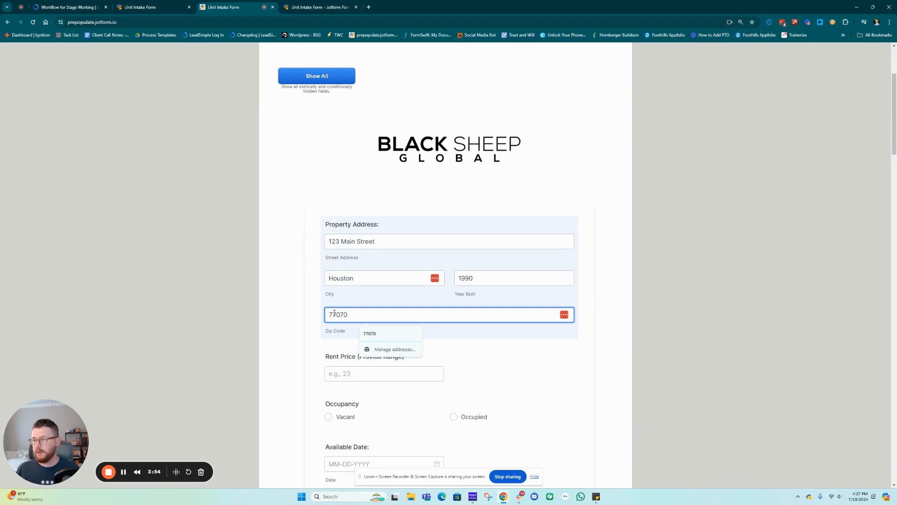
{"action": "left_click", "coordinate": [327, 353]}
Enter the owner's sample first and last name
{"action": "scroll", "coordinate": [362, 399], "scroll_direction": "down", "scroll_amount": 2}
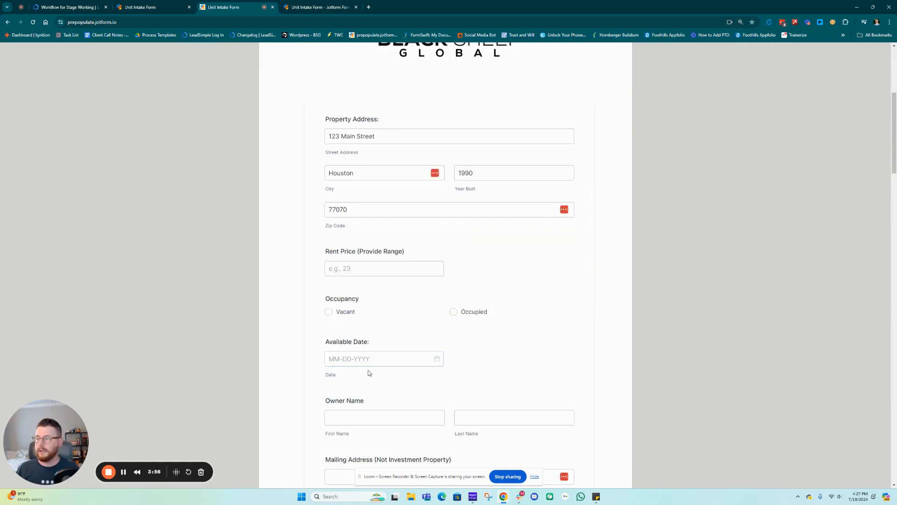
{"action": "scroll", "coordinate": [370, 372], "scroll_direction": "down", "scroll_amount": 2}
{"action": "left_click", "coordinate": [348, 347]}
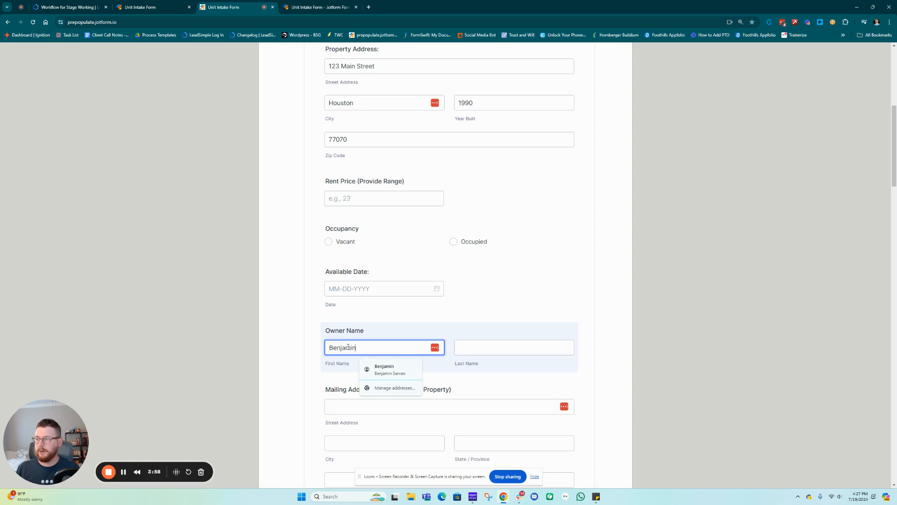
{"action": "key", "text": "Tab"}
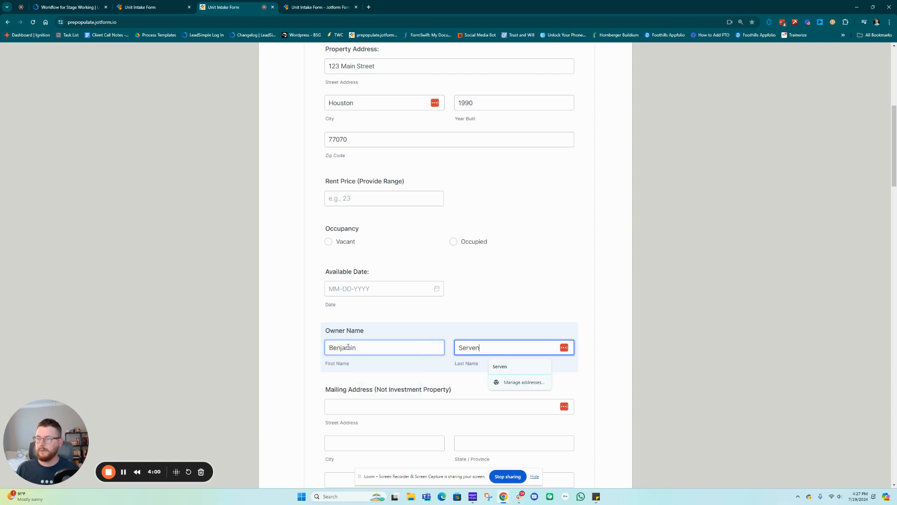
{"action": "scroll", "coordinate": [473, 346], "scroll_direction": "up", "scroll_amount": 6}
{"action": "scroll", "coordinate": [473, 346], "scroll_direction": "up", "scroll_amount": 1}
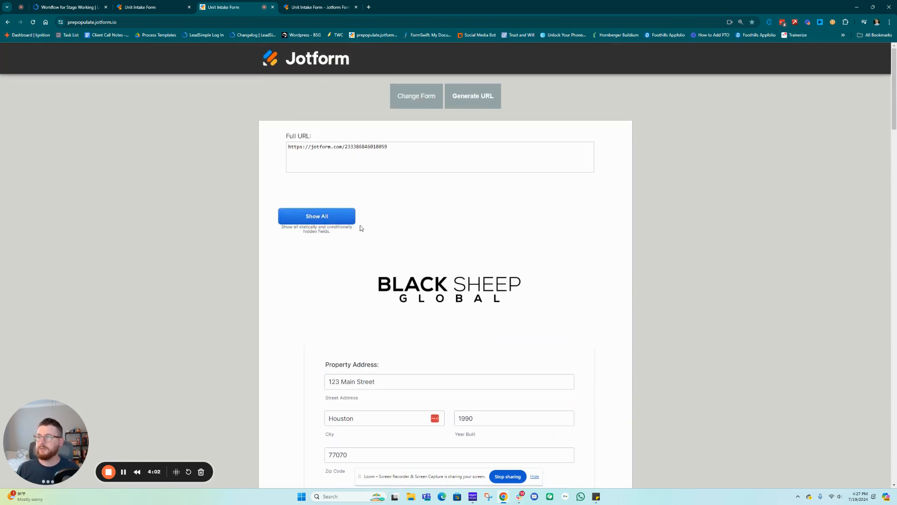
Regenerate the Full URL so it includes the entered test values
{"action": "left_click", "coordinate": [475, 97]}
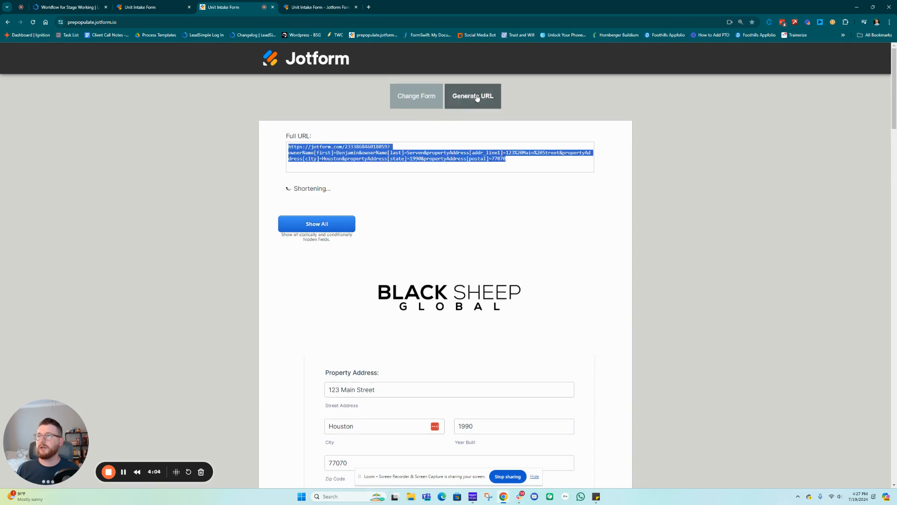
{"action": "left_click", "coordinate": [529, 172]}
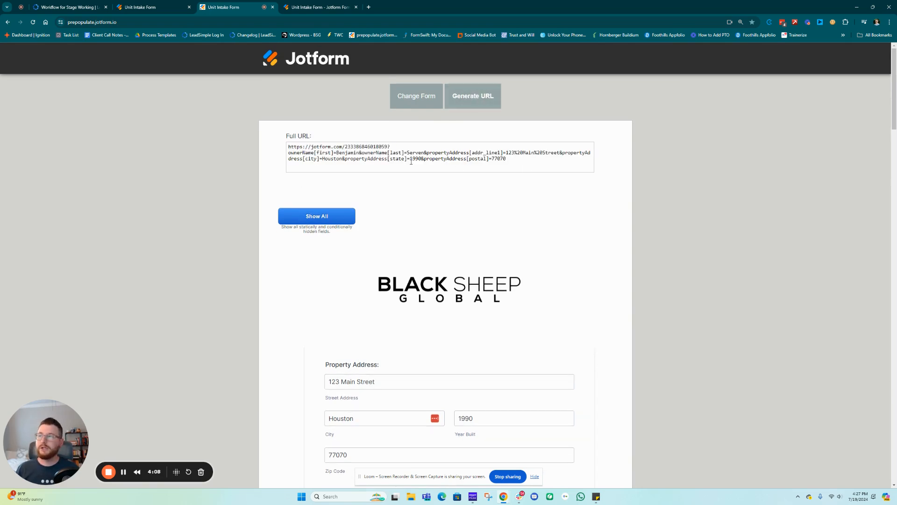
{"action": "left_click_drag", "start_coordinate": [290, 146], "coordinate": [394, 148]}
{"action": "key", "text": "ctrl+a"}
{"action": "left_click", "coordinate": [393, 148]}
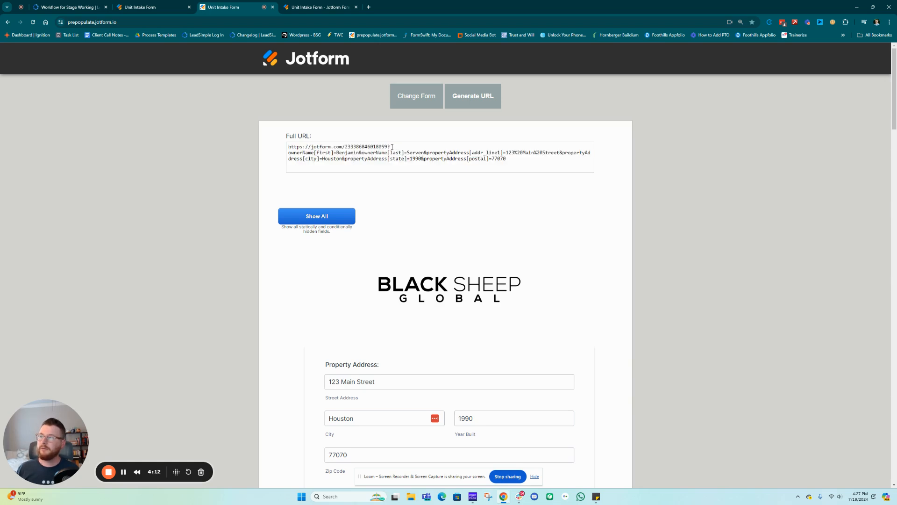
{"action": "key", "text": "ctrl+a"}
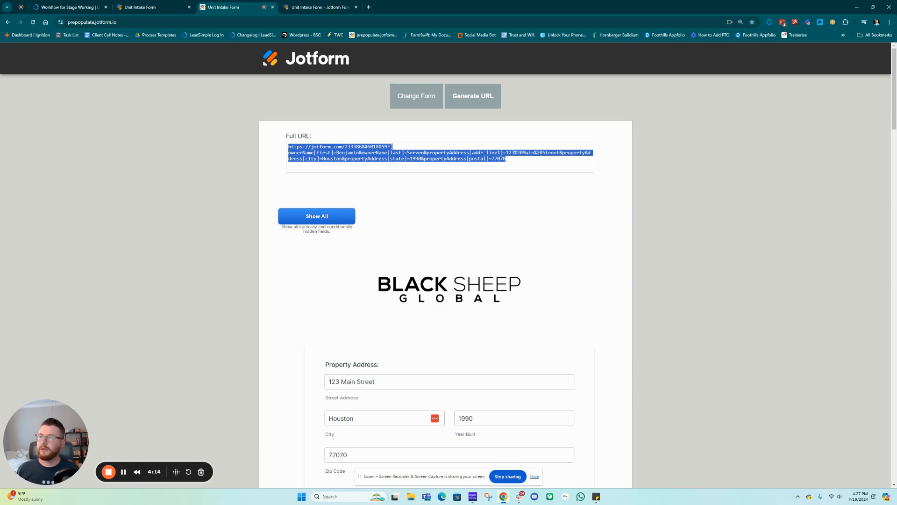
{"action": "left_click", "coordinate": [389, 147]}
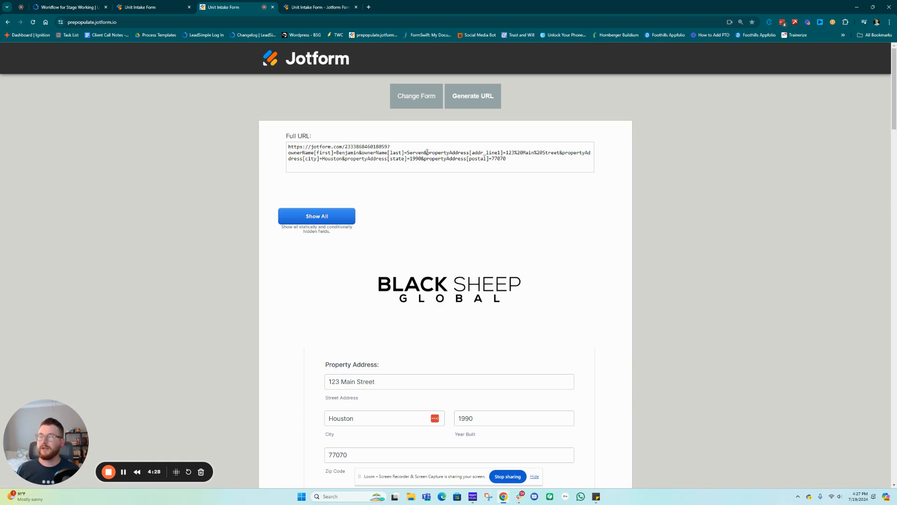
Remove the stray question mark from the prefilled URL and select the whole URL
{"action": "triple_click", "coordinate": [406, 157]}
{"action": "left_click", "coordinate": [403, 158]}
{"action": "left_click", "coordinate": [389, 146]}
{"action": "key", "text": "BackSpace"}
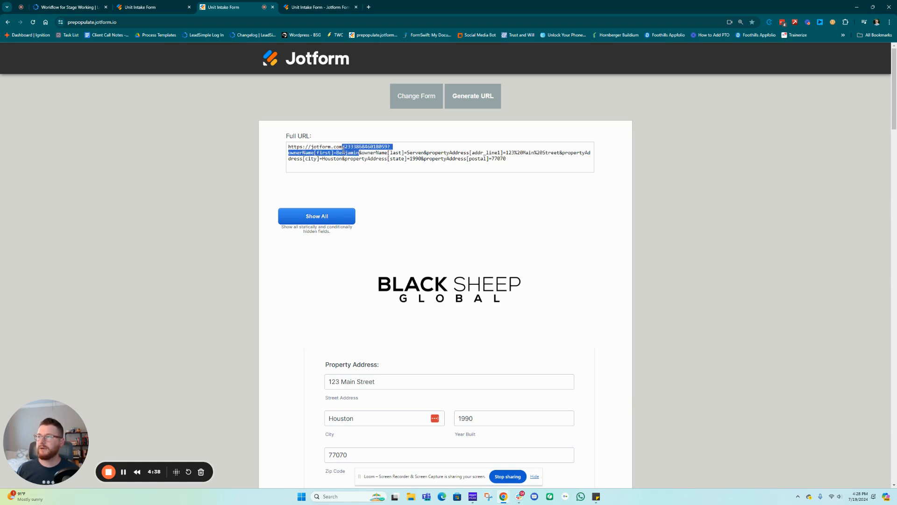
{"action": "triple_click", "coordinate": [361, 156]}
{"action": "left_click", "coordinate": [361, 155]}
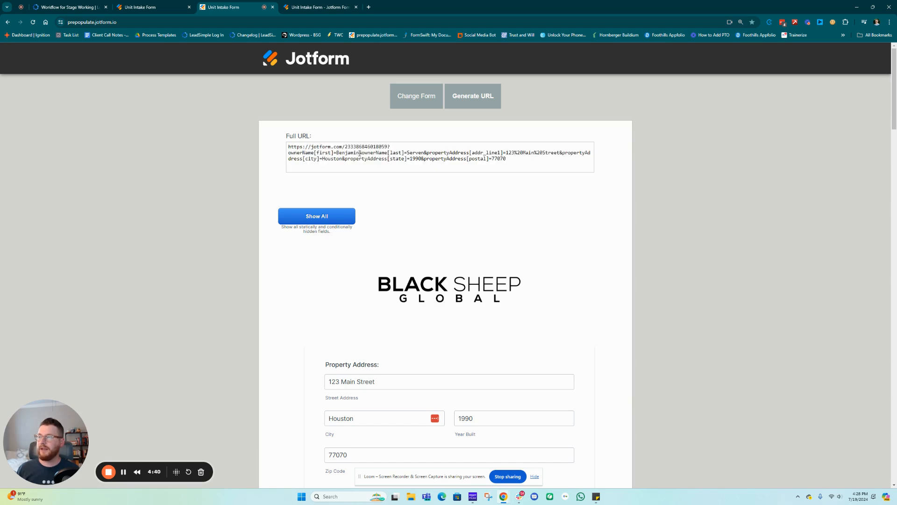
{"action": "triple_click", "coordinate": [360, 153]}
{"action": "left_click", "coordinate": [362, 153]}
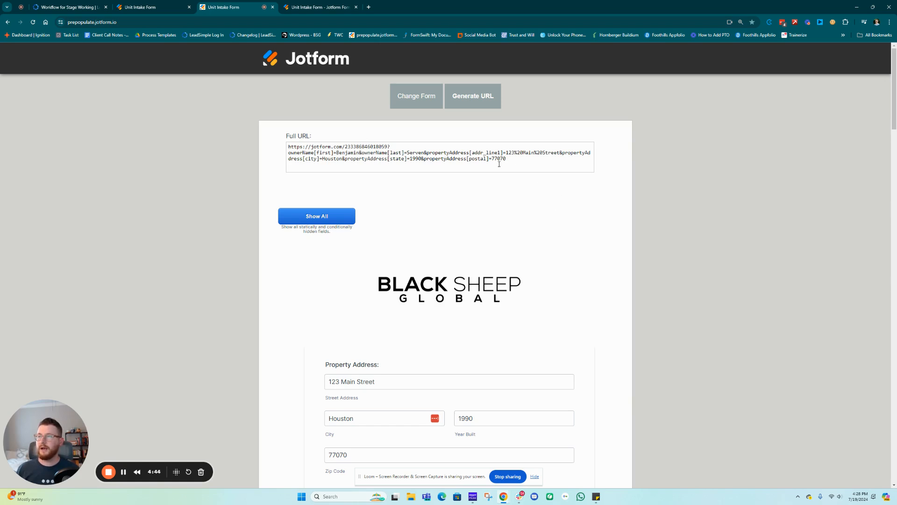
{"action": "left_click_drag", "start_coordinate": [512, 160], "coordinate": [281, 152]}
{"action": "key", "text": "ctrl+c"}
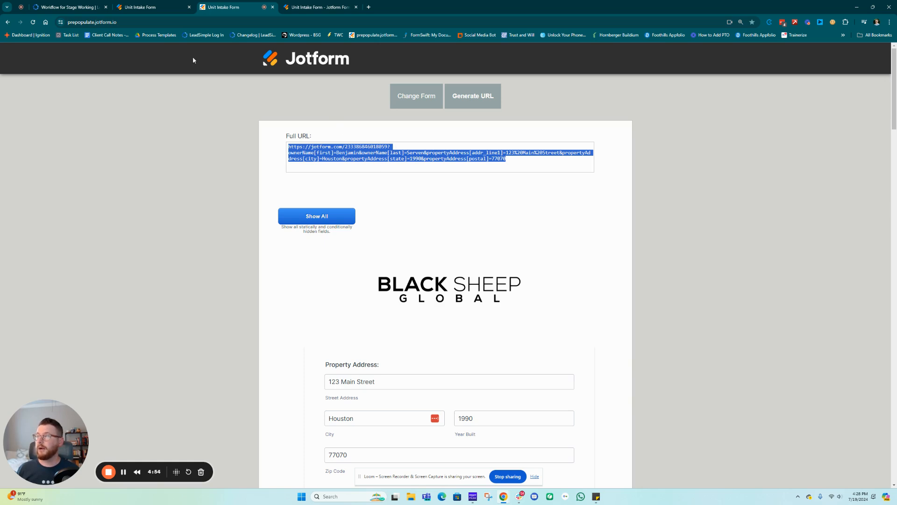
{"action": "left_click", "coordinate": [84, 11]}
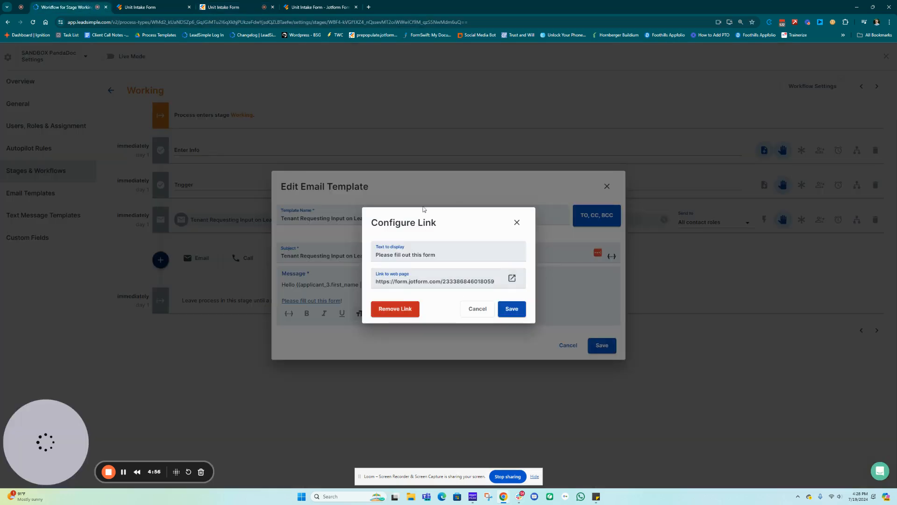
Paste the prefill URL below the form link, unlink it, and select its first-name value
{"action": "left_click", "coordinate": [517, 224]}
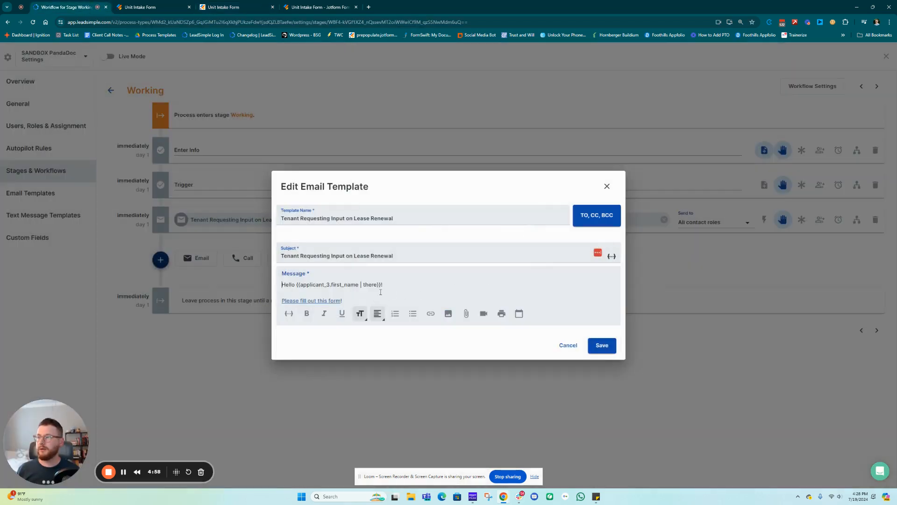
{"action": "left_click", "coordinate": [379, 297]}
{"action": "key", "text": "Return"}
{"action": "key", "text": "Return"}
{"action": "key", "text": "ctrl+v"}
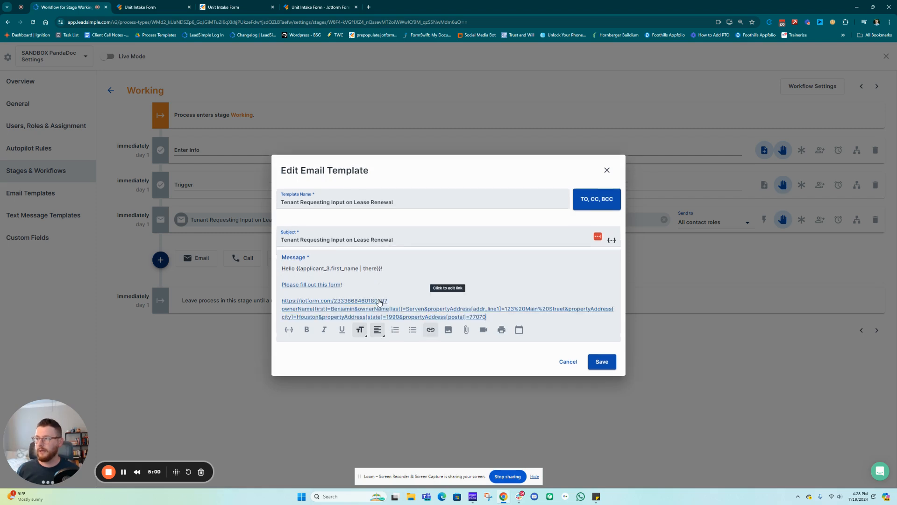
{"action": "right_click", "coordinate": [354, 307]}
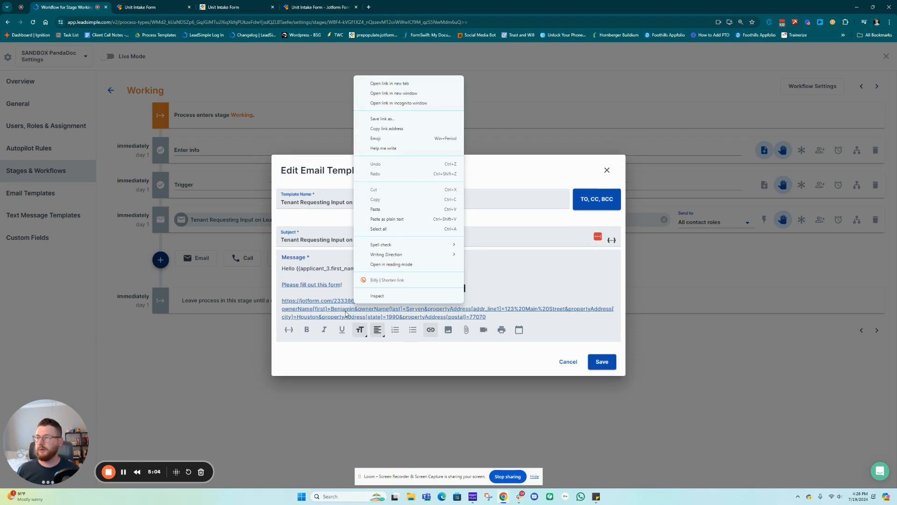
{"action": "left_click", "coordinate": [348, 310]}
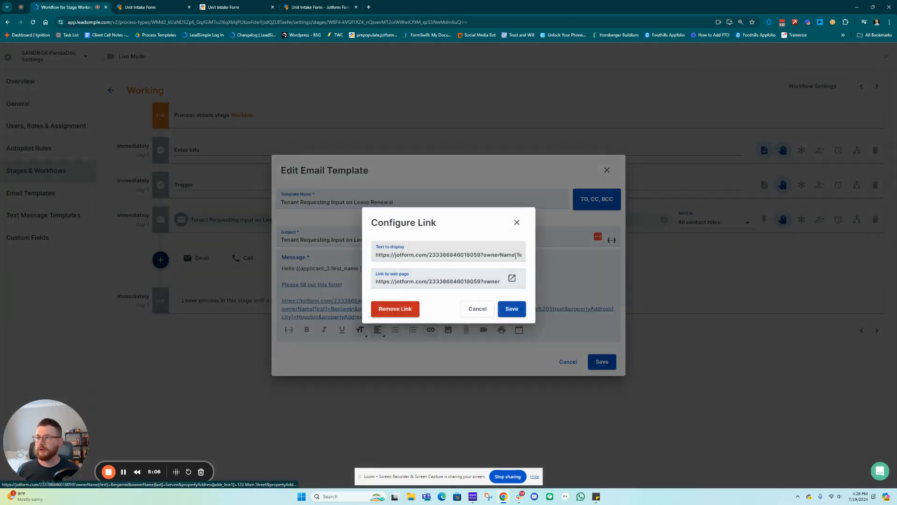
{"action": "left_click", "coordinate": [396, 311]}
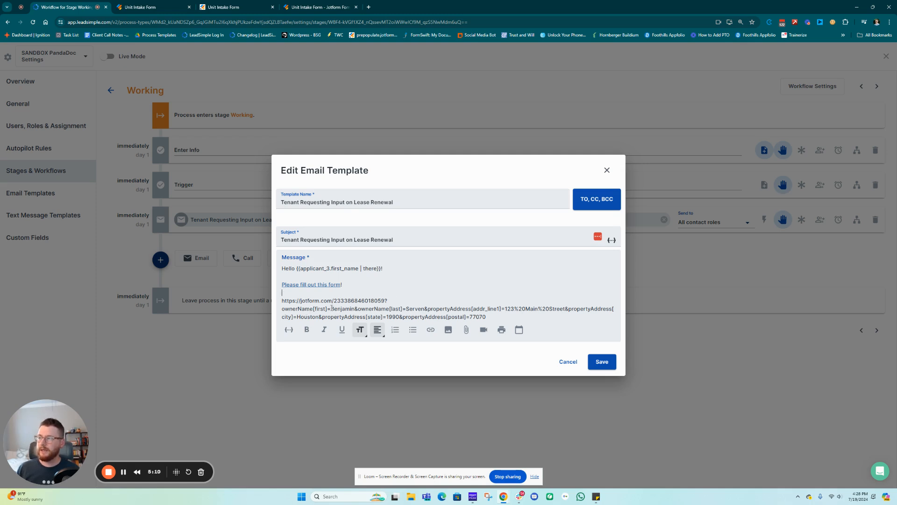
{"action": "left_click_drag", "start_coordinate": [331, 308], "coordinate": [355, 309]}
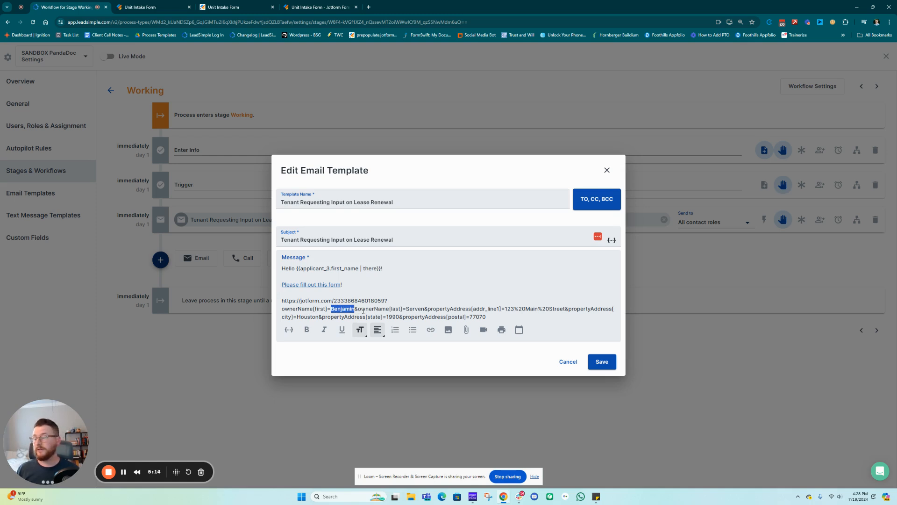
Replace the sample first name in the URL with the Applicant 3.First Name merge field, without default fallback
{"action": "key", "text": "BackSpace"}
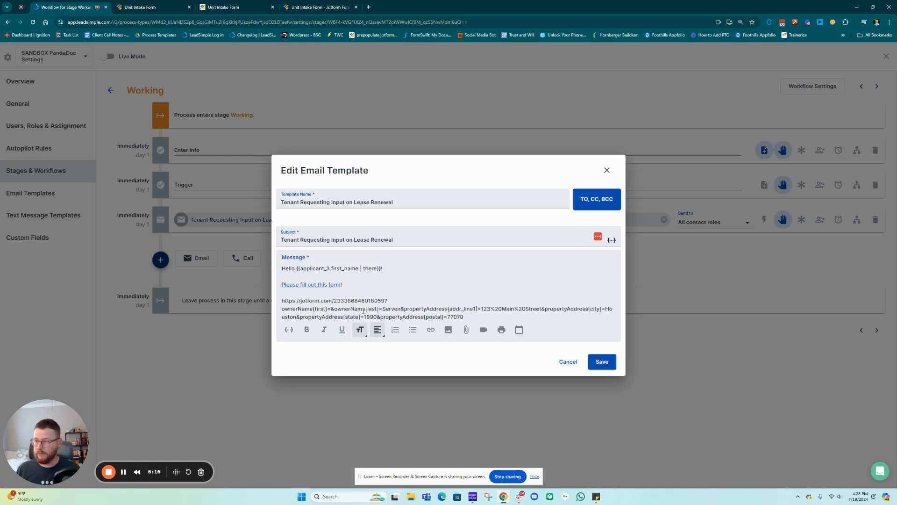
{"action": "type", "text": "{{first"}
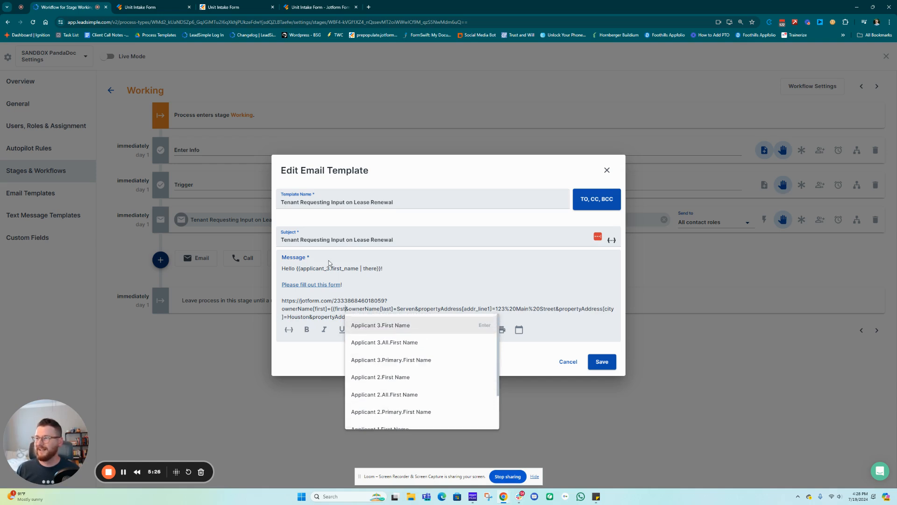
{"action": "left_click", "coordinate": [376, 327]}
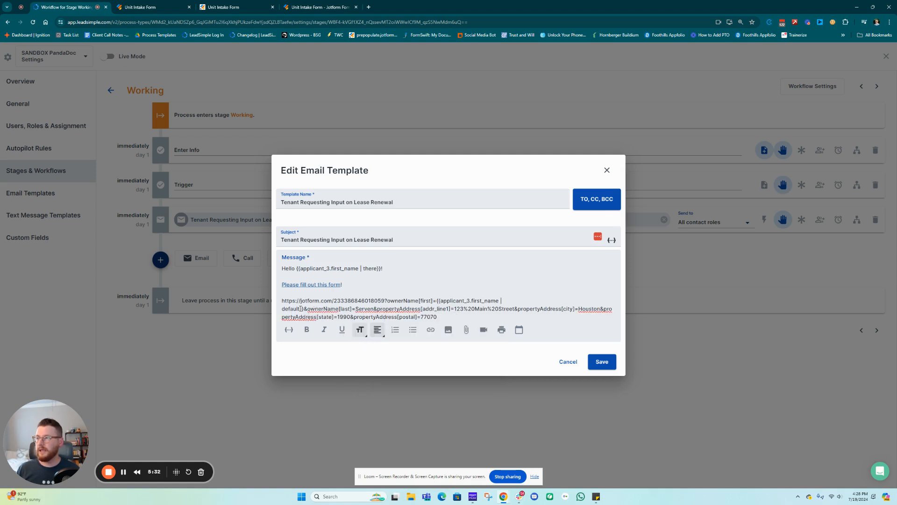
{"action": "left_click_drag", "start_coordinate": [301, 310], "coordinate": [285, 310]}
{"action": "key", "text": "BackSpace"}
{"action": "key", "text": "BackSpace"}
{"action": "key", "text": "BackSpace"}
{"action": "key", "text": "BackSpace"}
{"action": "key", "text": "BackSpace"}
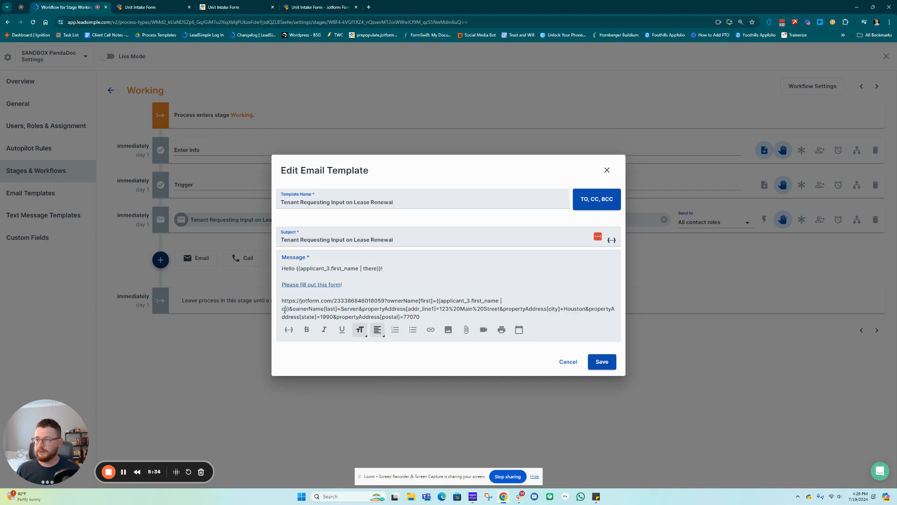
{"action": "key", "text": "BackSpace"}
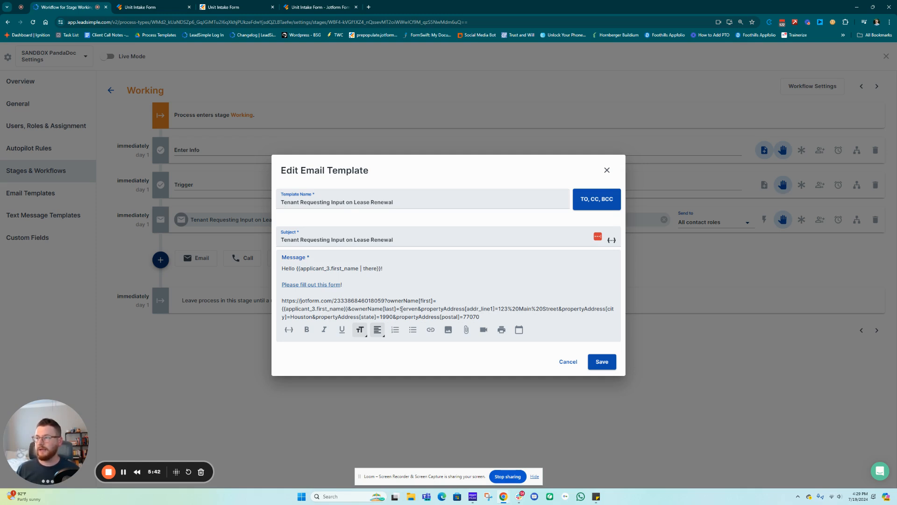
Replace the sample last name with the Applicant 3.Last Name merge field, dropping its default fallback
{"action": "left_click_drag", "start_coordinate": [400, 309], "coordinate": [418, 309]}
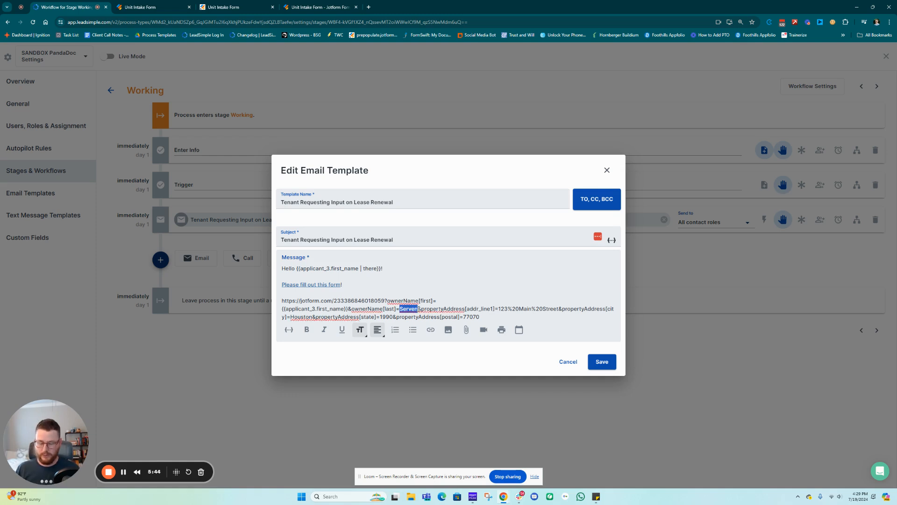
{"action": "type", "text": "{{last nam"}
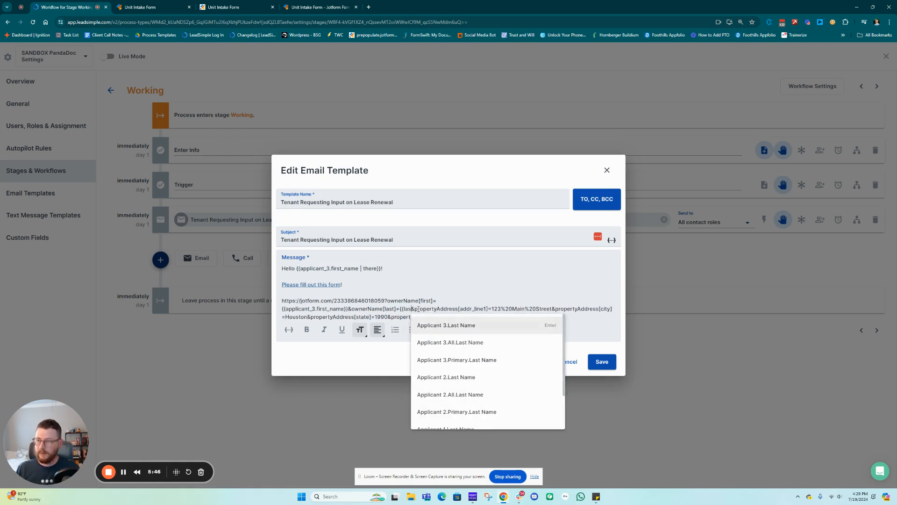
{"action": "left_click", "coordinate": [368, 326]}
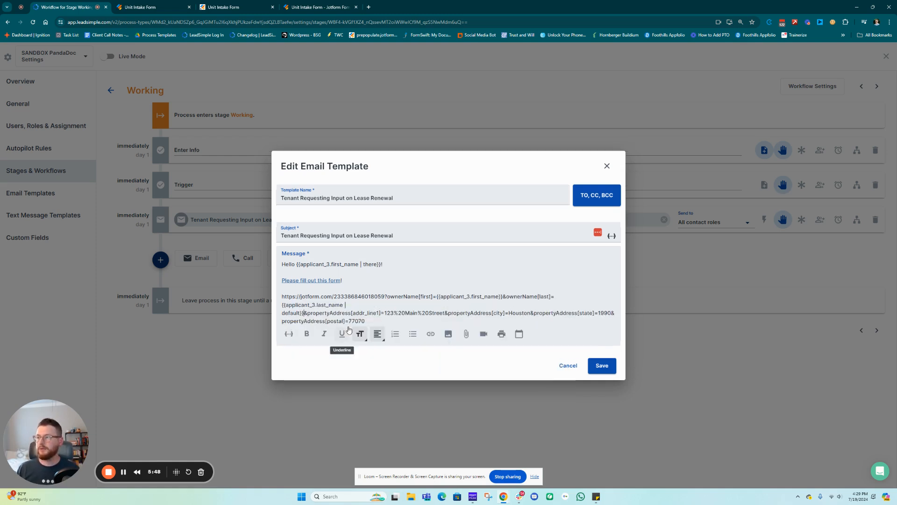
{"action": "left_click", "coordinate": [299, 312]}
{"action": "key", "text": "BackSpace"}
{"action": "key", "text": "BackSpace"}
{"action": "key", "text": "BackSpace"}
{"action": "key", "text": "BackSpace"}
{"action": "key", "text": "BackSpace"}
{"action": "key", "text": "BackSpace"}
{"action": "key", "text": "BackSpace"}
{"action": "key", "text": "BackSpace"}
{"action": "key", "text": "BackSpace"}
{"action": "key", "text": "BackSpace"}
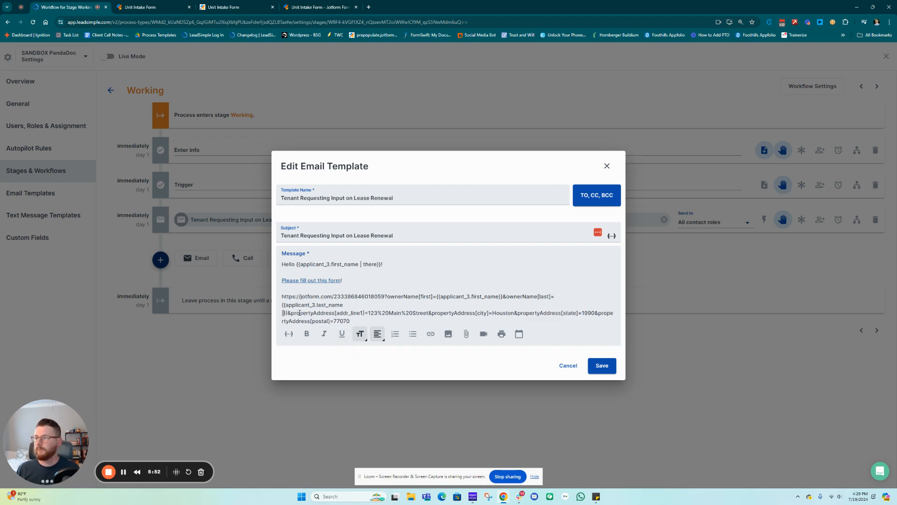
{"action": "key", "text": "BackSpace"}
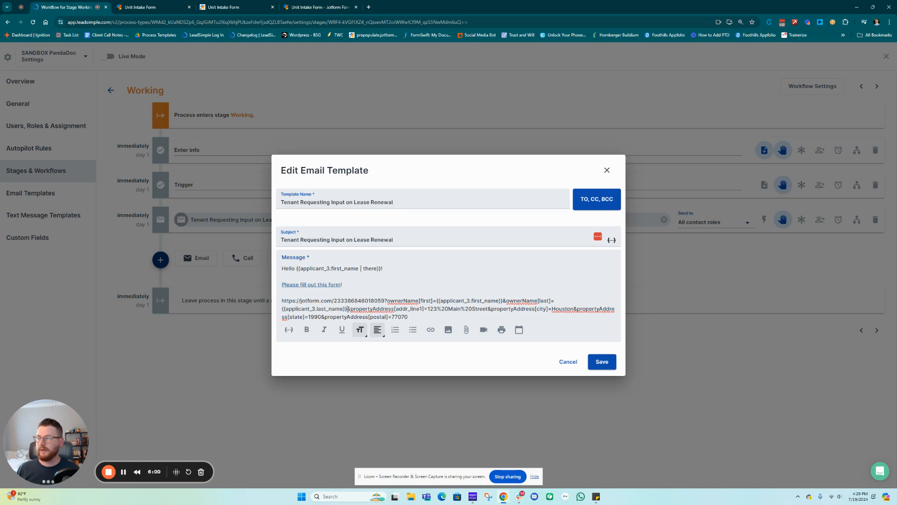
Swap the sample street address value for the Property.Address merge field, removing its default fallback
{"action": "left_click_drag", "start_coordinate": [351, 309], "coordinate": [394, 309]}
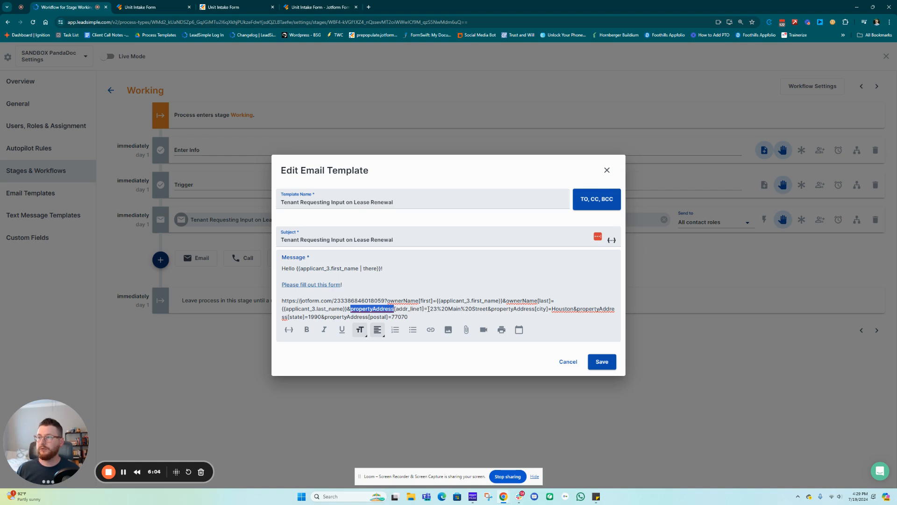
{"action": "mouse_move", "coordinate": [427, 309]}
{"action": "left_mouse_down"}
{"action": "mouse_move", "coordinate": [458, 310]}
{"action": "mouse_move", "coordinate": [442, 311]}
{"action": "left_mouse_up"}
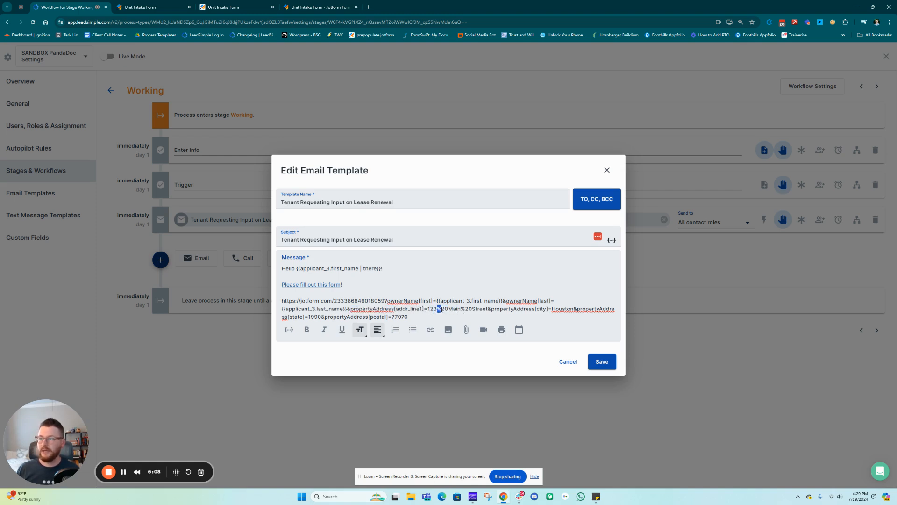
{"action": "left_click", "coordinate": [447, 310]}
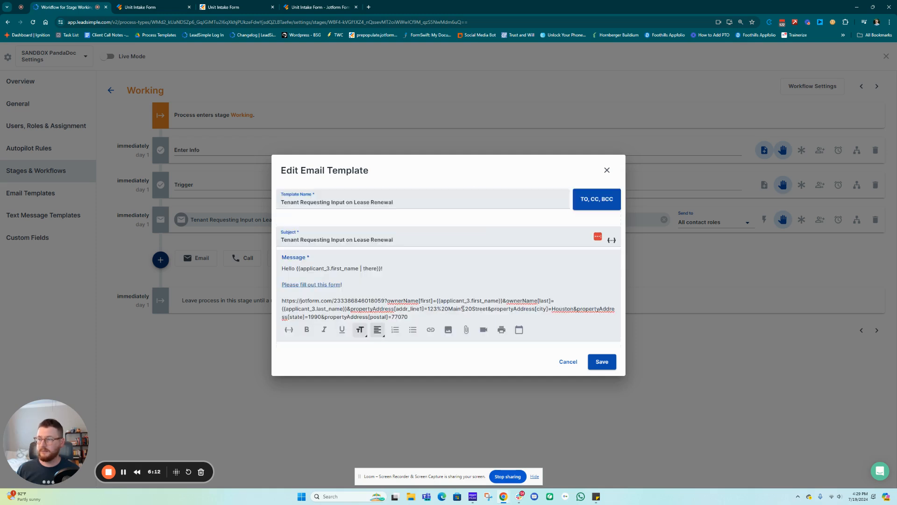
{"action": "left_click_drag", "start_coordinate": [461, 309], "coordinate": [491, 309]}
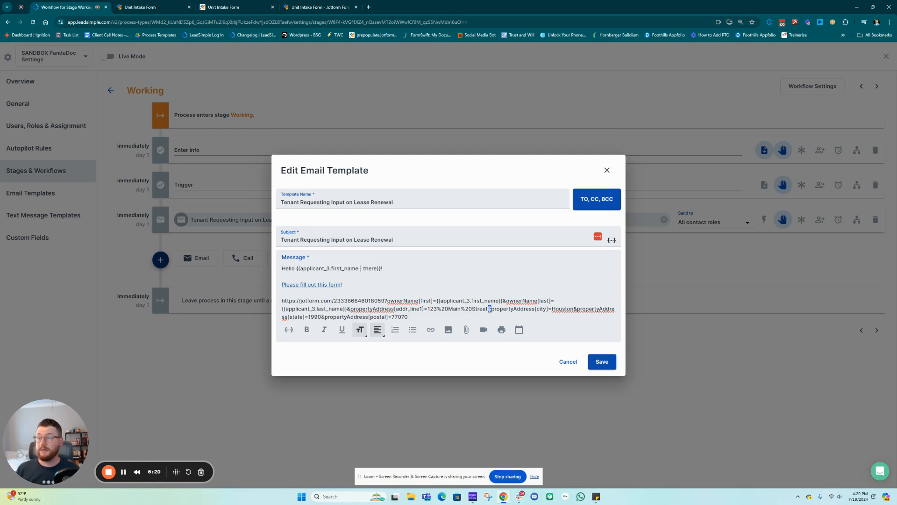
{"action": "left_click", "coordinate": [483, 310]}
{"action": "left_click_drag", "start_coordinate": [488, 309], "coordinate": [428, 311]}
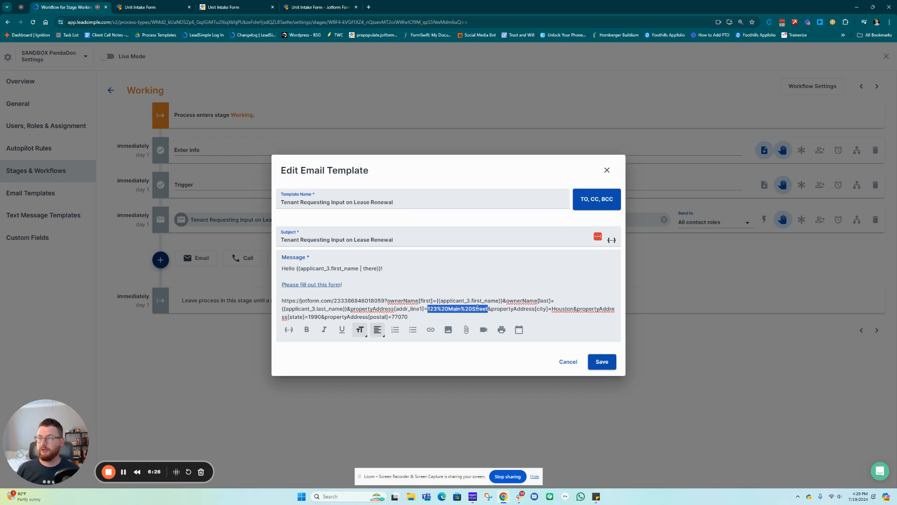
{"action": "type", "text": "{{addre"}
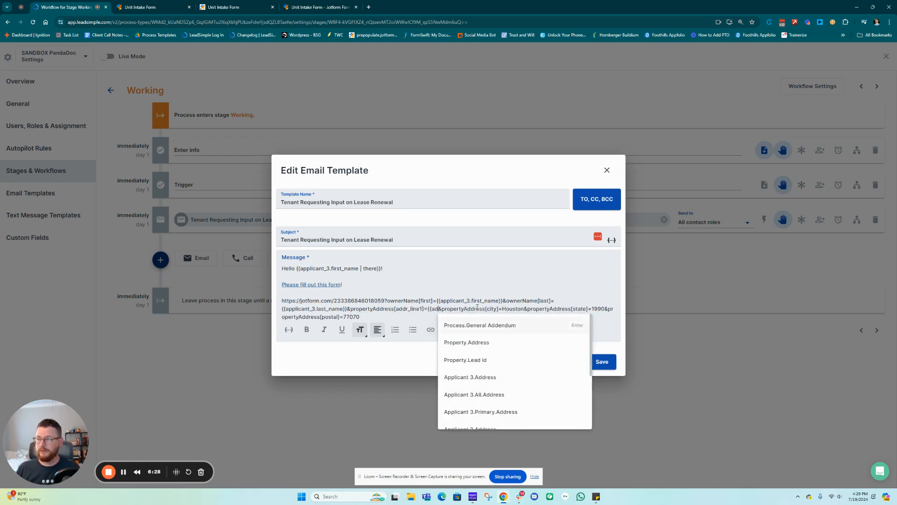
{"action": "left_click", "coordinate": [476, 327]}
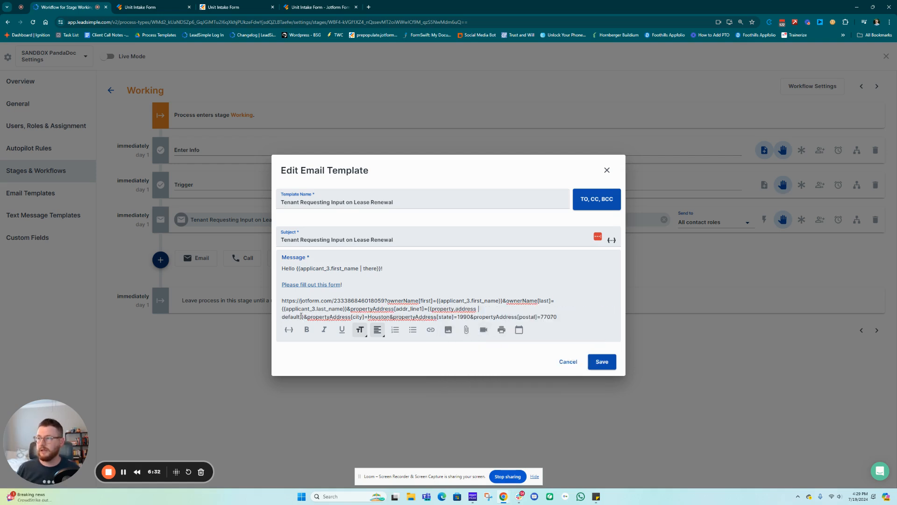
{"action": "left_click_drag", "start_coordinate": [301, 316], "coordinate": [477, 308]}
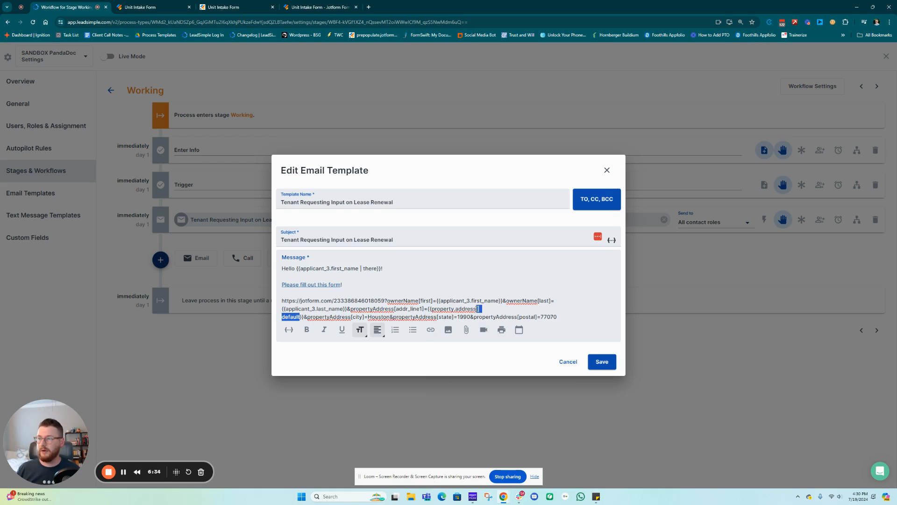
{"action": "key", "text": "BackSpace"}
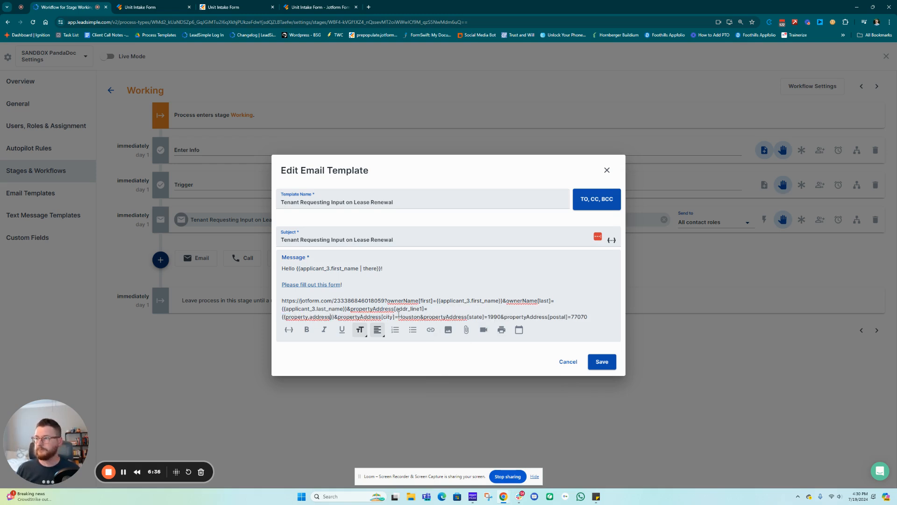
Replace the hard-coded city Houston with the Property.City merge field, minus ' | default'
{"action": "left_click_drag", "start_coordinate": [398, 318], "coordinate": [420, 317]}
{"action": "key", "text": "BackSpace"}
{"action": "type", "text": "{{c"}
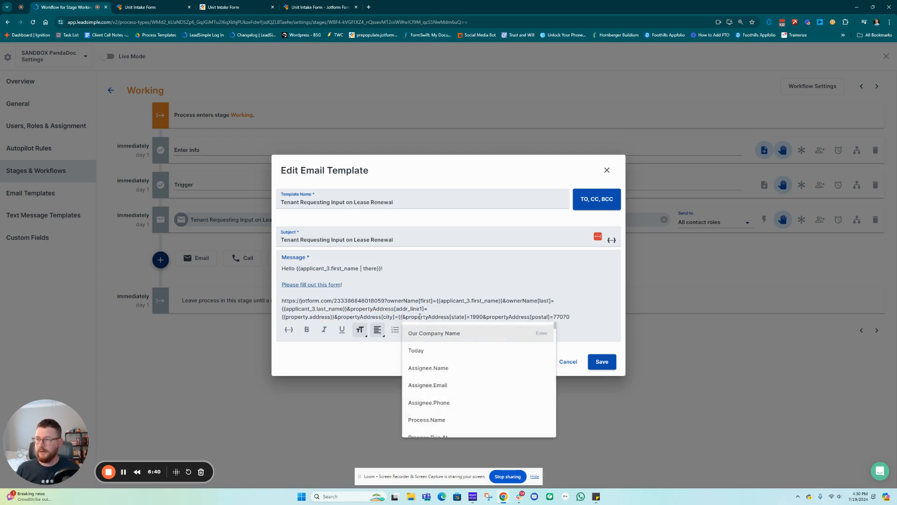
{"action": "type", "text": "ity"}
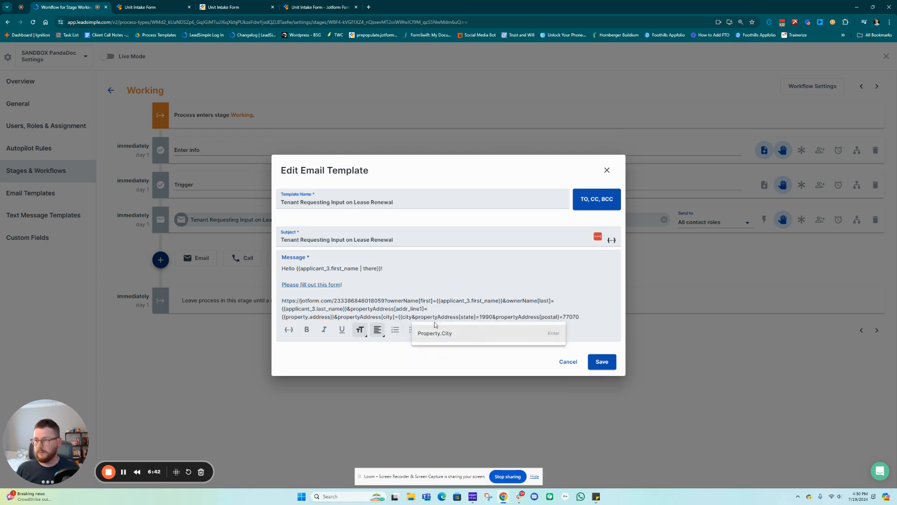
{"action": "left_click", "coordinate": [454, 337]}
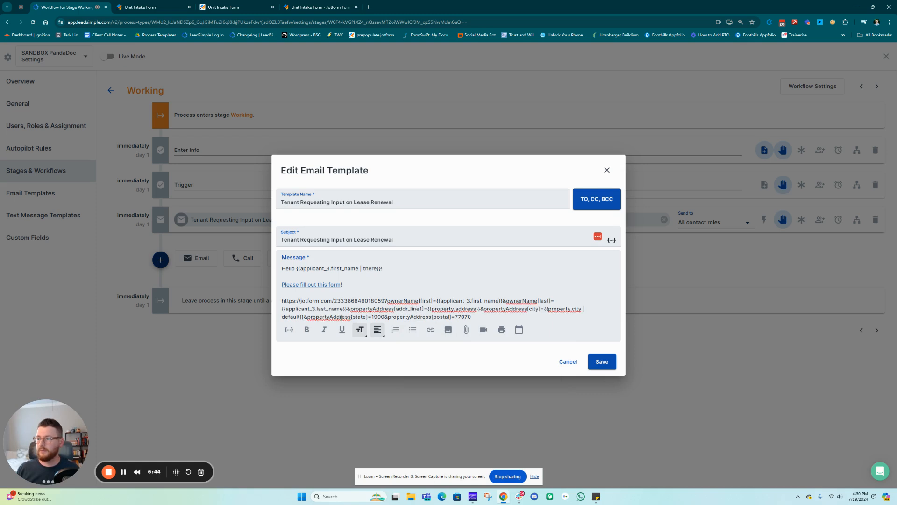
{"action": "left_click_drag", "start_coordinate": [300, 317], "coordinate": [581, 311]}
{"action": "key", "text": "BackSpace"}
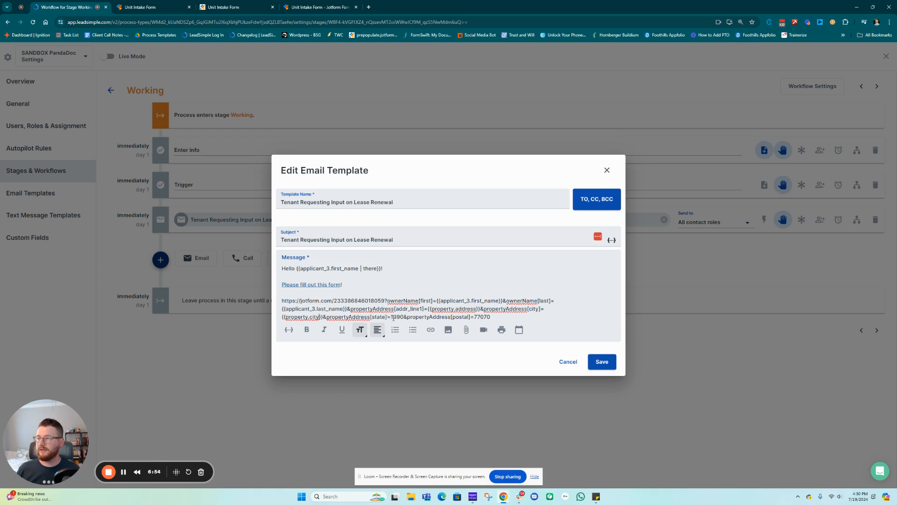
{"action": "left_click_drag", "start_coordinate": [390, 317], "coordinate": [404, 317]}
{"action": "left_click", "coordinate": [314, 7]}
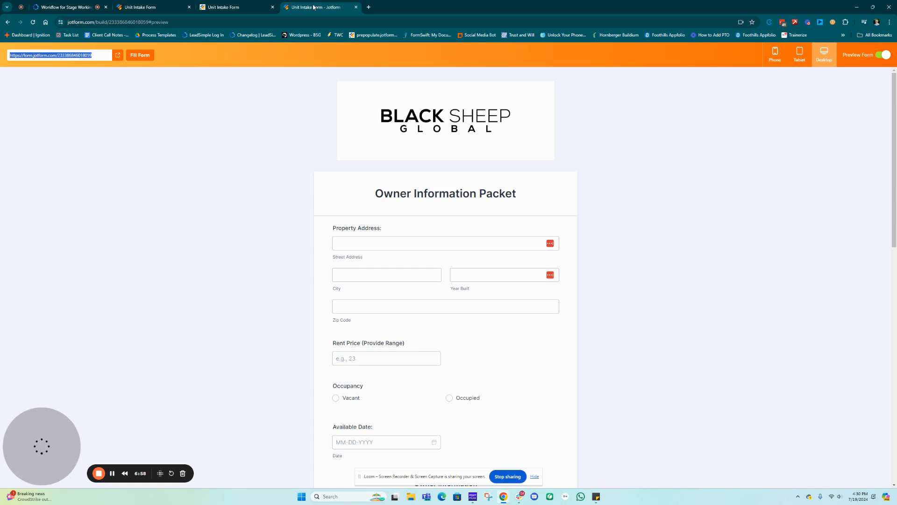
{"action": "scroll", "coordinate": [386, 193], "scroll_direction": "down", "scroll_amount": 6}
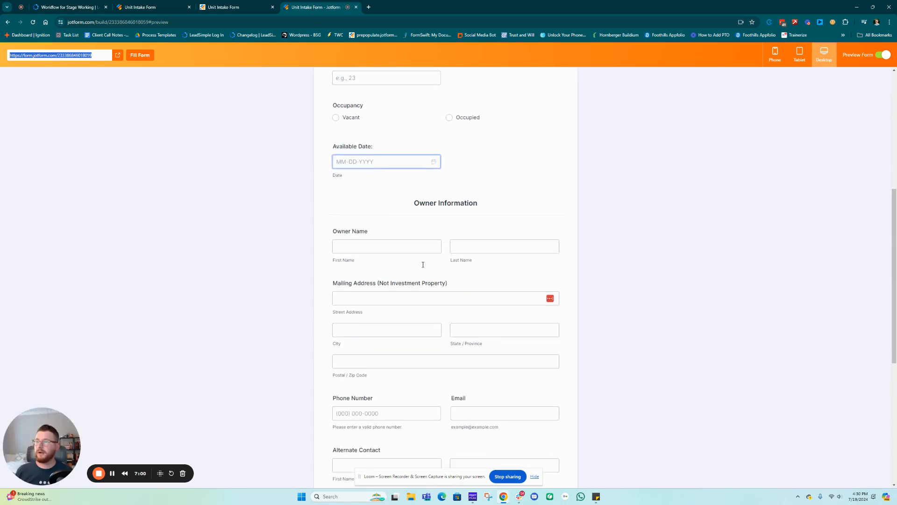
{"action": "scroll", "coordinate": [437, 293], "scroll_direction": "down", "scroll_amount": 2}
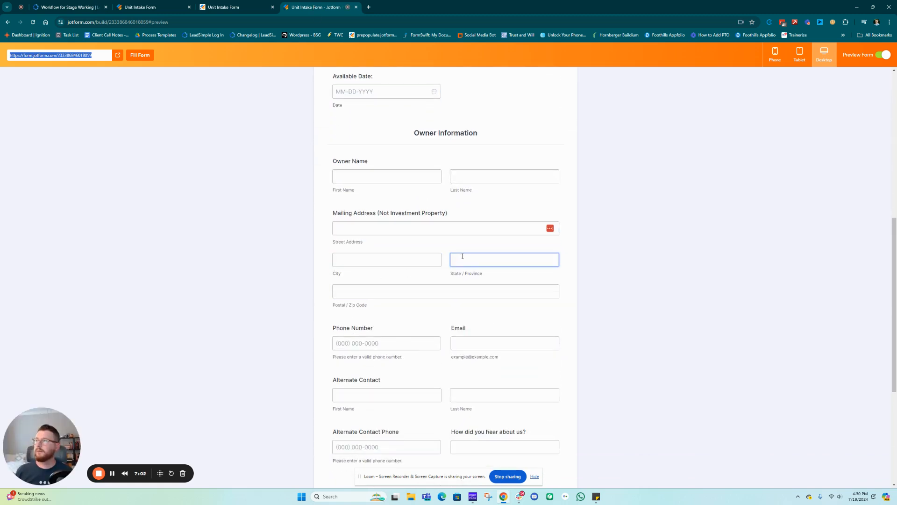
{"action": "left_click", "coordinate": [140, 7]}
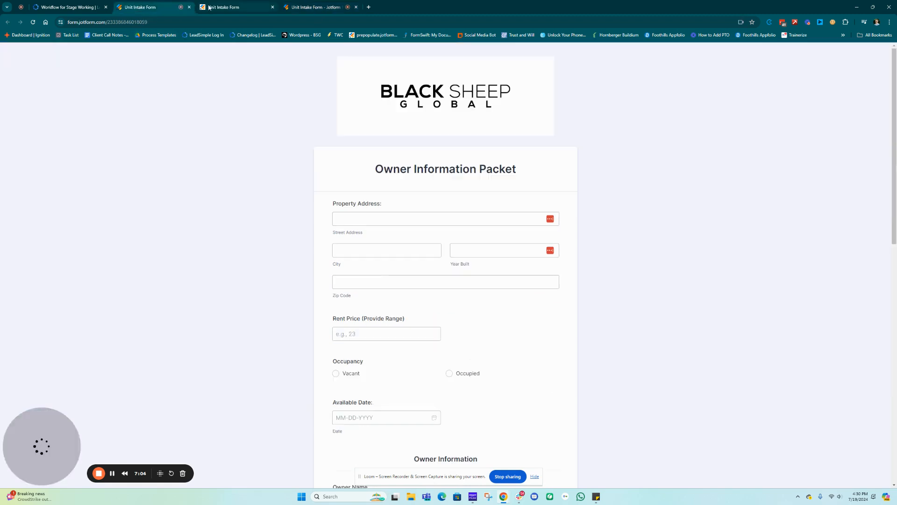
{"action": "left_click", "coordinate": [233, 8]}
{"action": "scroll", "coordinate": [467, 233], "scroll_direction": "down", "scroll_amount": 4}
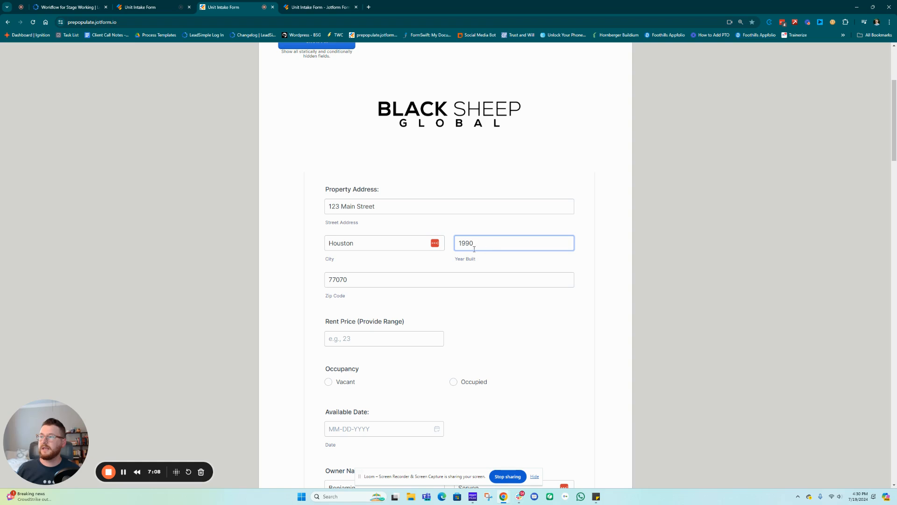
{"action": "double_click", "coordinate": [481, 244]}
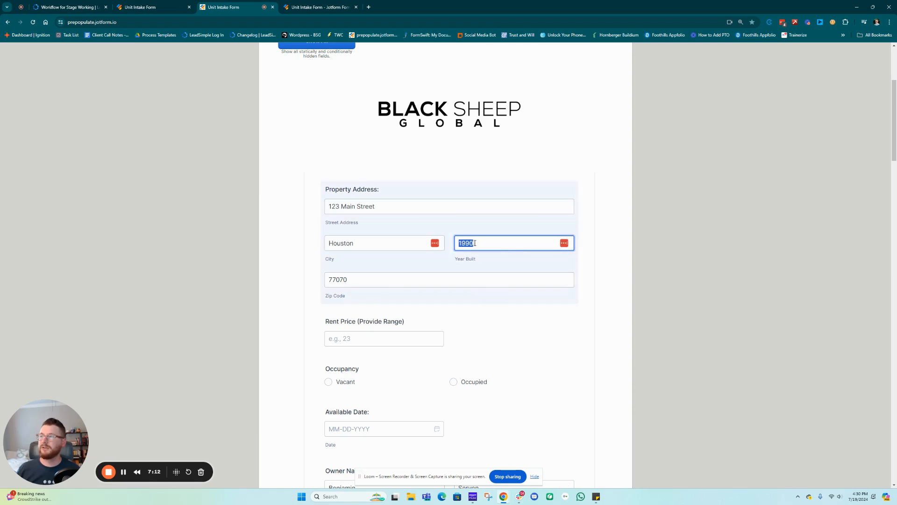
{"action": "left_click", "coordinate": [297, 8]}
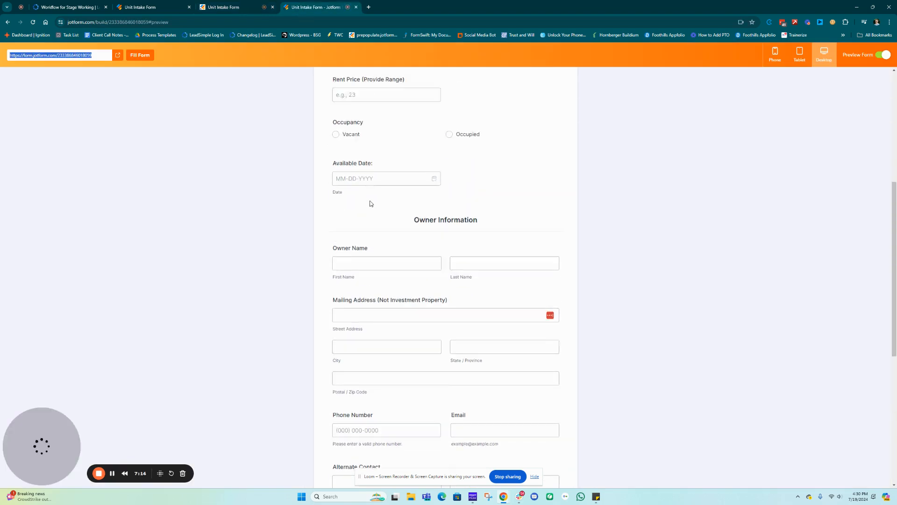
{"action": "scroll", "coordinate": [371, 204], "scroll_direction": "up", "scroll_amount": 5}
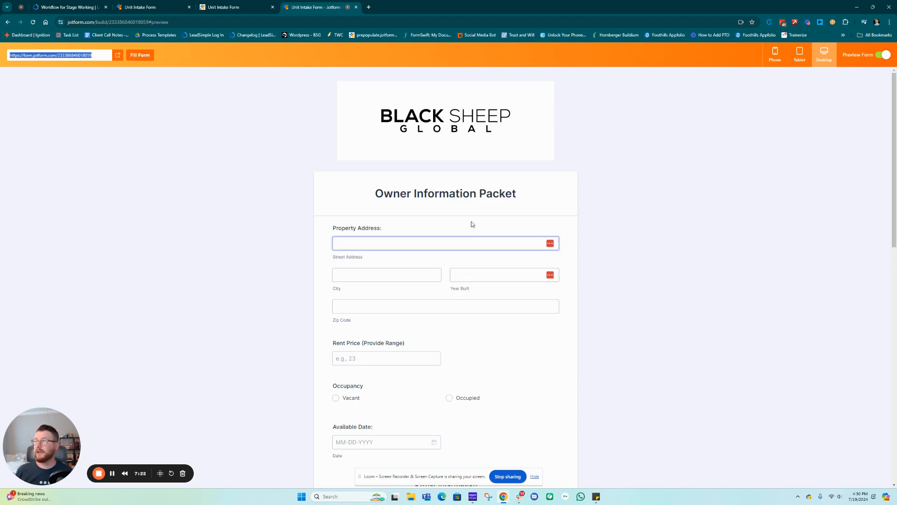
{"action": "left_click", "coordinate": [153, 7]}
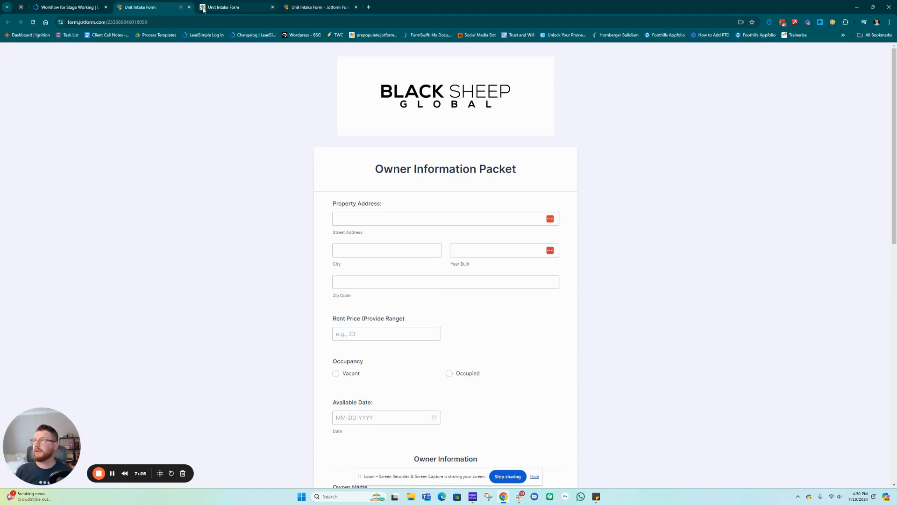
{"action": "left_click", "coordinate": [68, 7]}
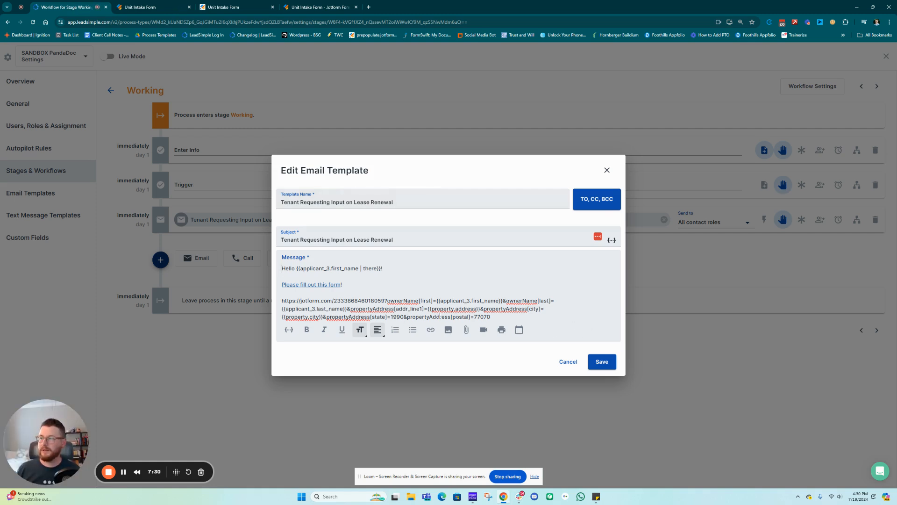
Replace the state value 1990 with the {{property.state}} merge field, without the default fallback
{"action": "left_click", "coordinate": [403, 317]}
{"action": "key", "text": "BackSpace"}
{"action": "key", "text": "BackSpace"}
{"action": "key", "text": "BackSpace"}
{"action": "key", "text": "BackSpace"}
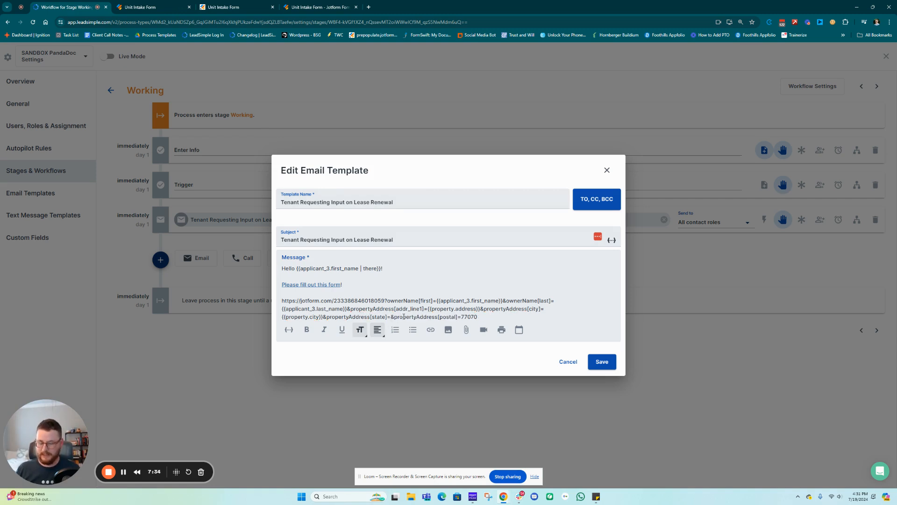
{"action": "type", "text": "{{property.state | default}}"}
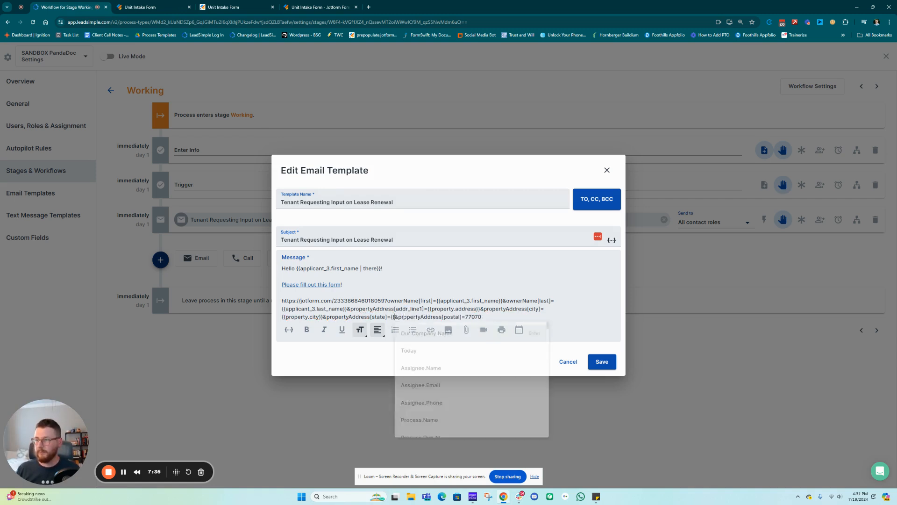
{"action": "key", "text": "Return"}
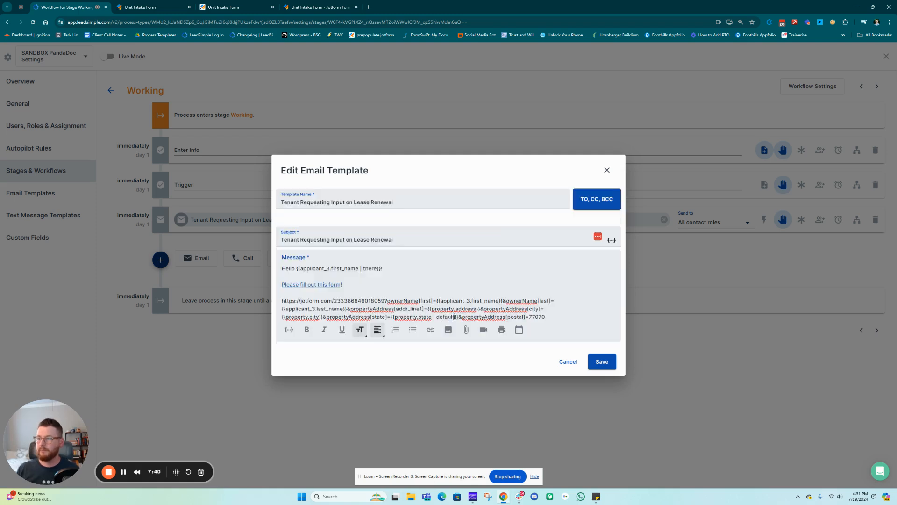
{"action": "left_click_drag", "start_coordinate": [455, 316], "coordinate": [434, 317]}
{"action": "key", "text": "BackSpace"}
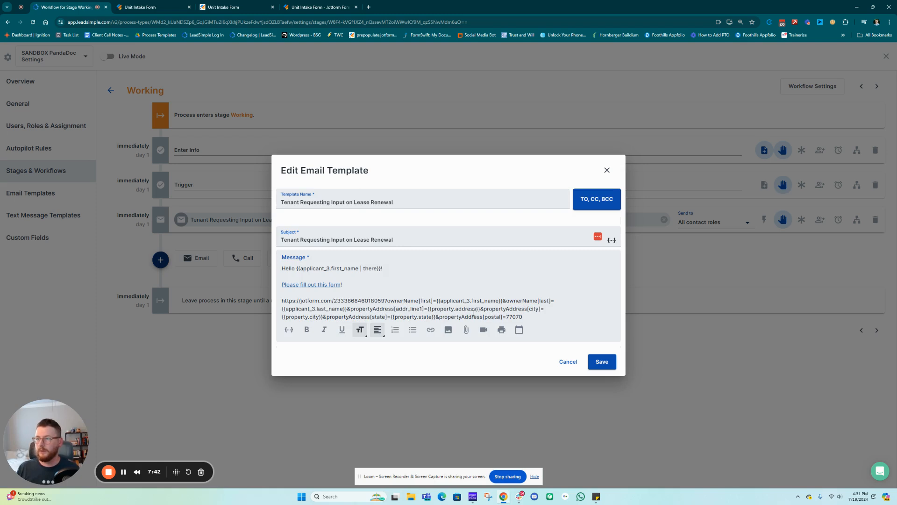
Replace the postal value 77070 with the {{property.zip_code}} merge field, without the default fallback
{"action": "left_click_drag", "start_coordinate": [523, 317], "coordinate": [506, 318]}
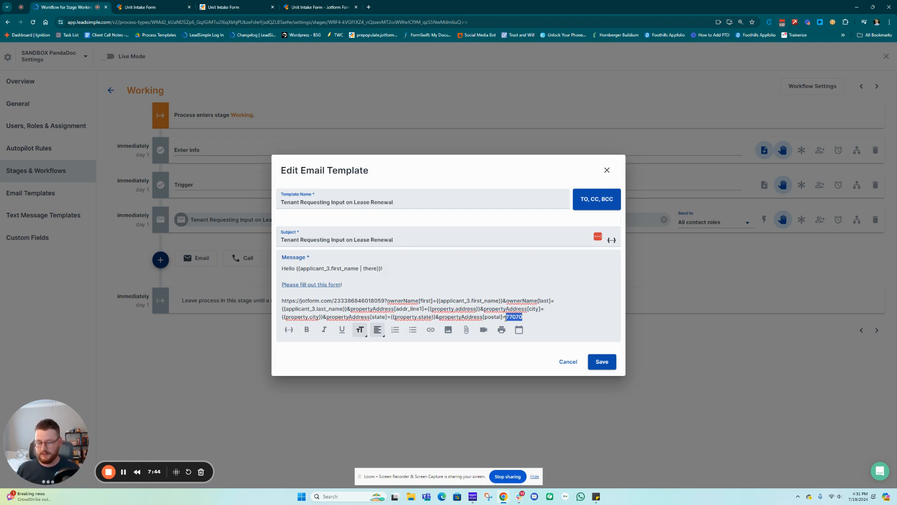
{"action": "key", "text": "BackSpace"}
{"action": "type", "text": "{{property.zip_code | default}}"}
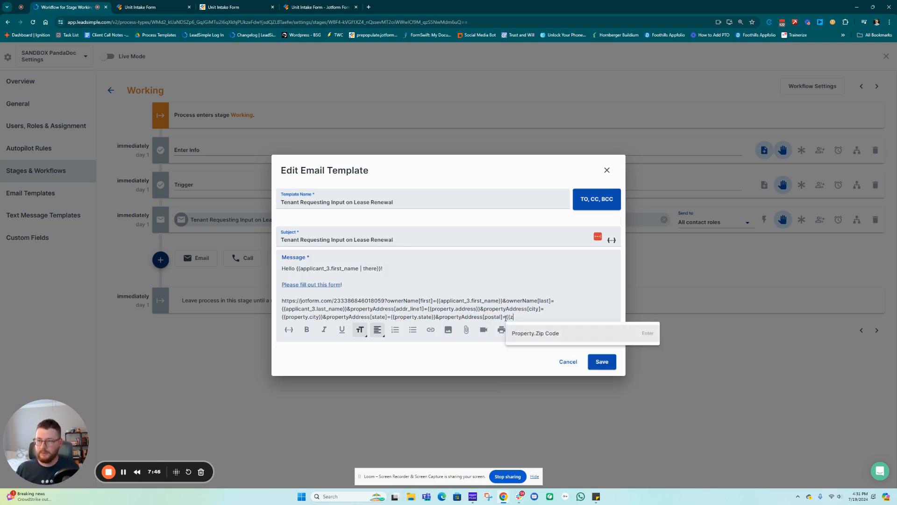
{"action": "key", "text": "Return"}
{"action": "left_click_drag", "start_coordinate": [582, 317], "coordinate": [561, 319]}
{"action": "key", "text": "BackSpace"}
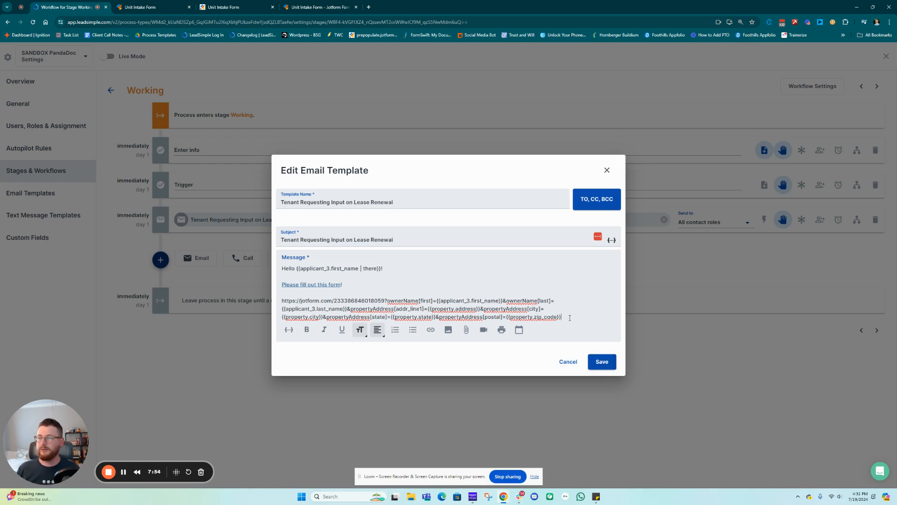
Save the template, reopen Tenant Requesting Input, and select the whole prefill URL
{"action": "left_click", "coordinate": [604, 368]}
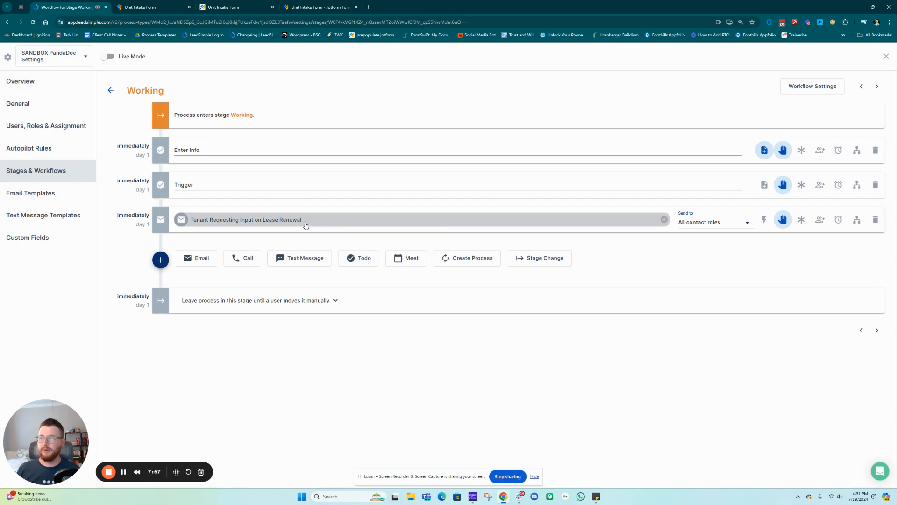
{"action": "left_click", "coordinate": [293, 224]}
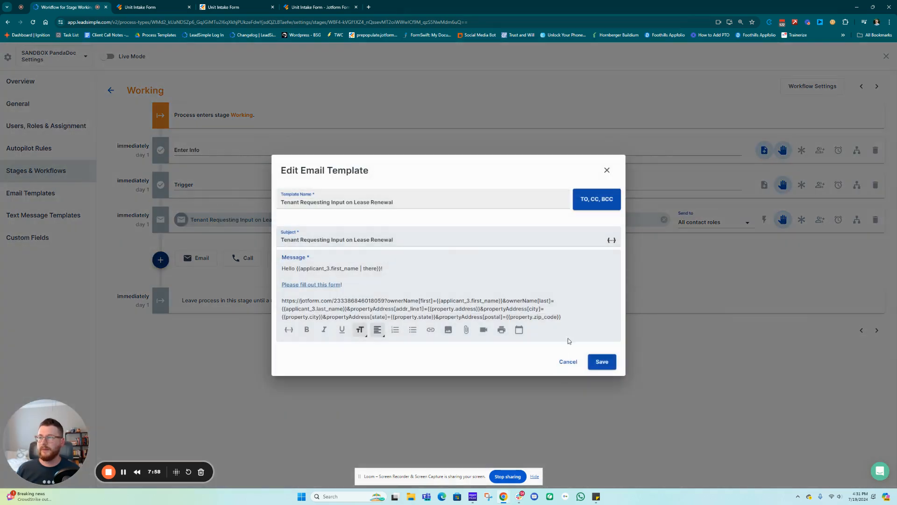
{"action": "left_click_drag", "start_coordinate": [562, 318], "coordinate": [265, 299]}
{"action": "key", "text": "ctrl+c"}
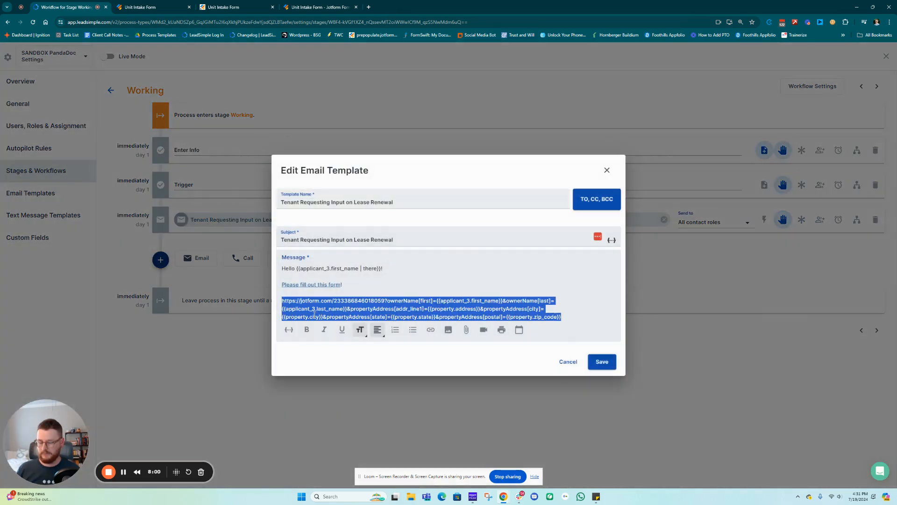
Load the copied prefill URL in a new browser tab and check the Street Address placeholder
{"action": "key", "text": "ctrl+t"}
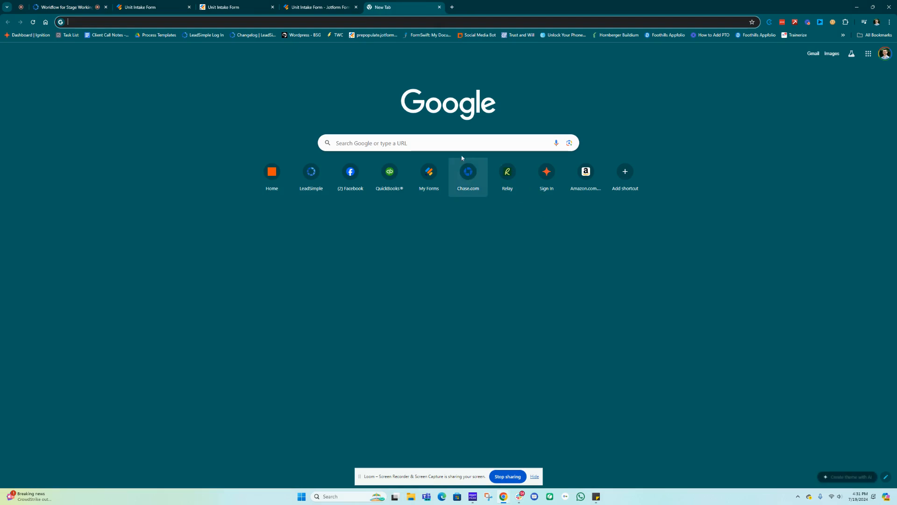
{"action": "key", "text": "ctrl+v"}
{"action": "key", "text": "Return"}
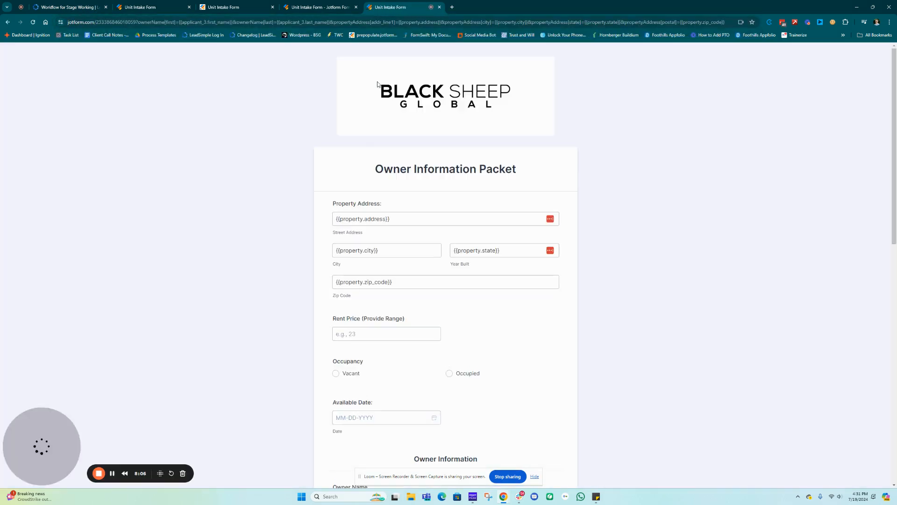
{"action": "triple_click", "coordinate": [414, 219]}
Review the form's Last Name placeholder and the empty State, Postal Code and Email fields
{"action": "scroll", "coordinate": [400, 226], "scroll_direction": "down", "scroll_amount": 2}
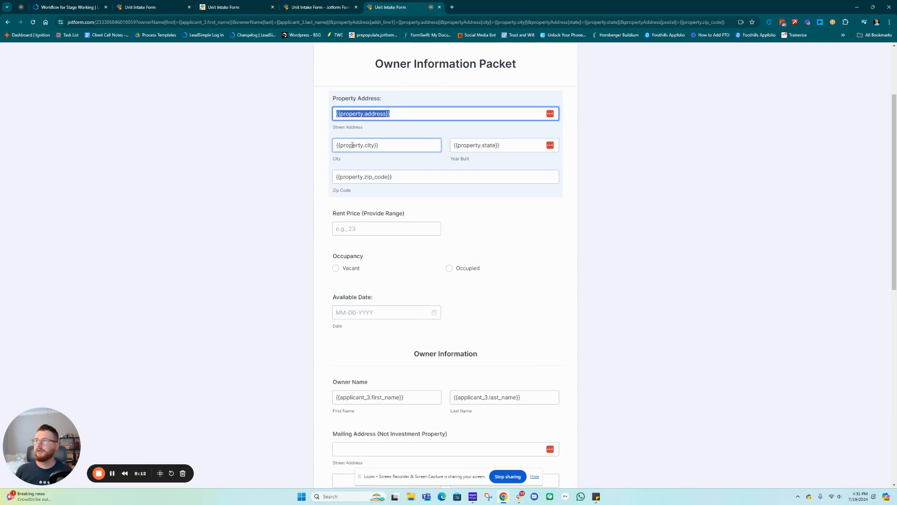
{"action": "scroll", "coordinate": [414, 260], "scroll_direction": "down", "scroll_amount": 1}
{"action": "scroll", "coordinate": [414, 261], "scroll_direction": "down", "scroll_amount": 1}
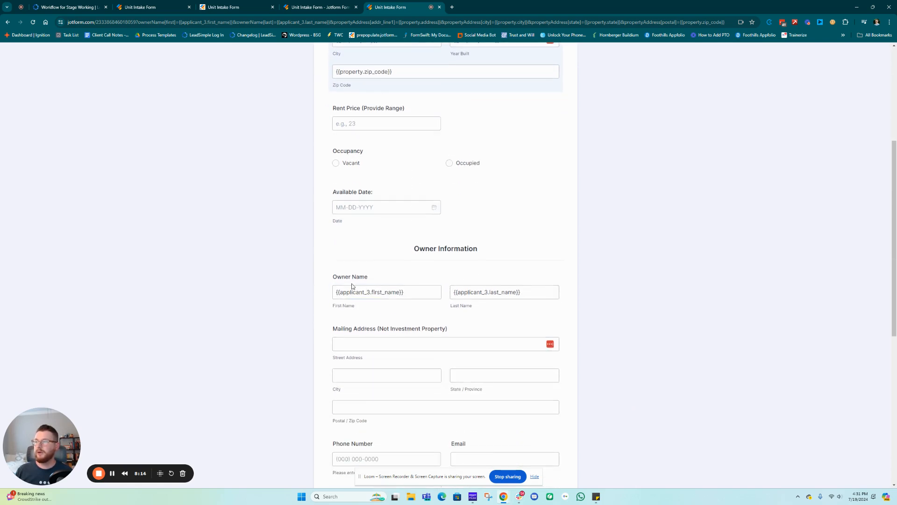
{"action": "left_click", "coordinate": [481, 292]}
{"action": "scroll", "coordinate": [505, 292], "scroll_direction": "down", "scroll_amount": 2}
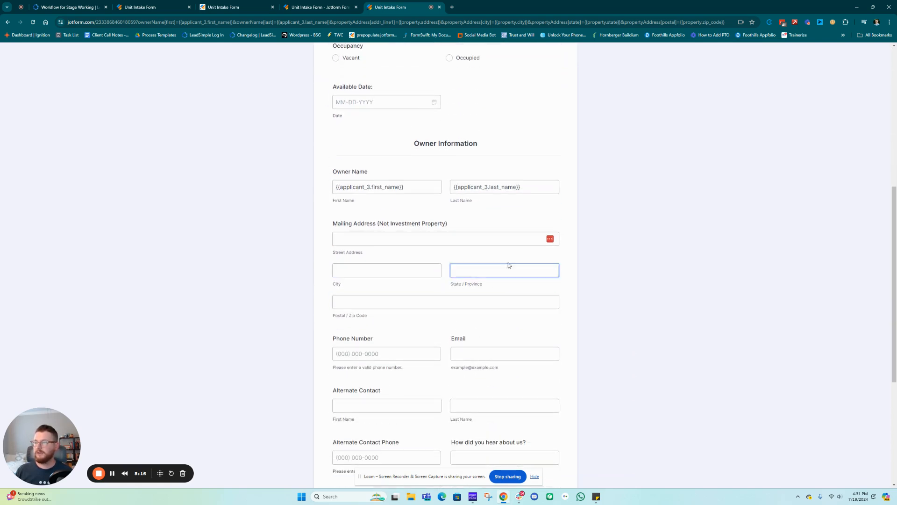
{"action": "left_click", "coordinate": [452, 287]}
{"action": "left_click", "coordinate": [457, 296]}
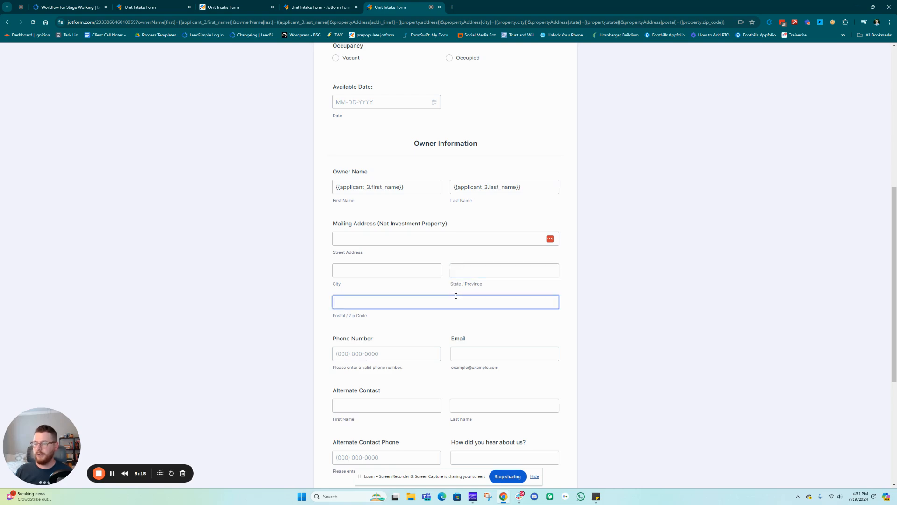
{"action": "scroll", "coordinate": [456, 296], "scroll_direction": "down", "scroll_amount": 1}
{"action": "left_click", "coordinate": [455, 296]}
{"action": "scroll", "coordinate": [455, 295], "scroll_direction": "down", "scroll_amount": 3}
{"action": "scroll", "coordinate": [455, 296], "scroll_direction": "up", "scroll_amount": 6}
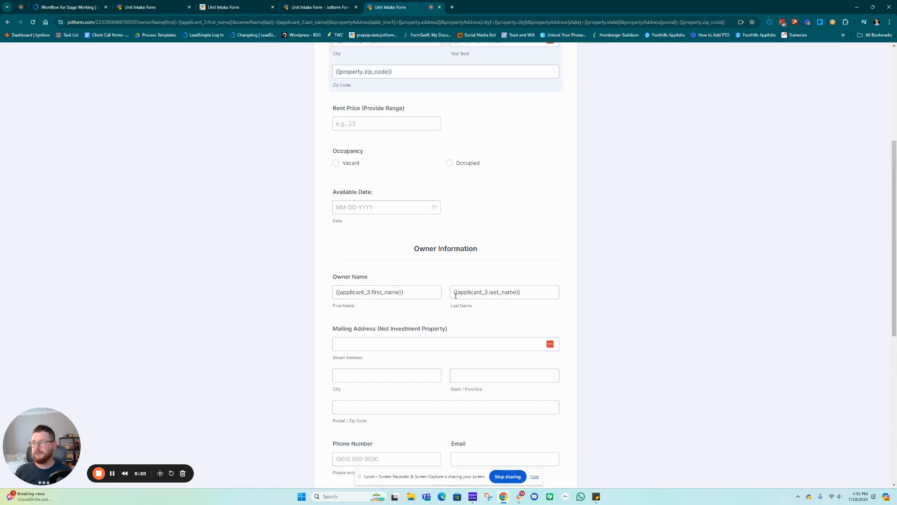
{"action": "scroll", "coordinate": [456, 295], "scroll_direction": "up", "scroll_amount": 4}
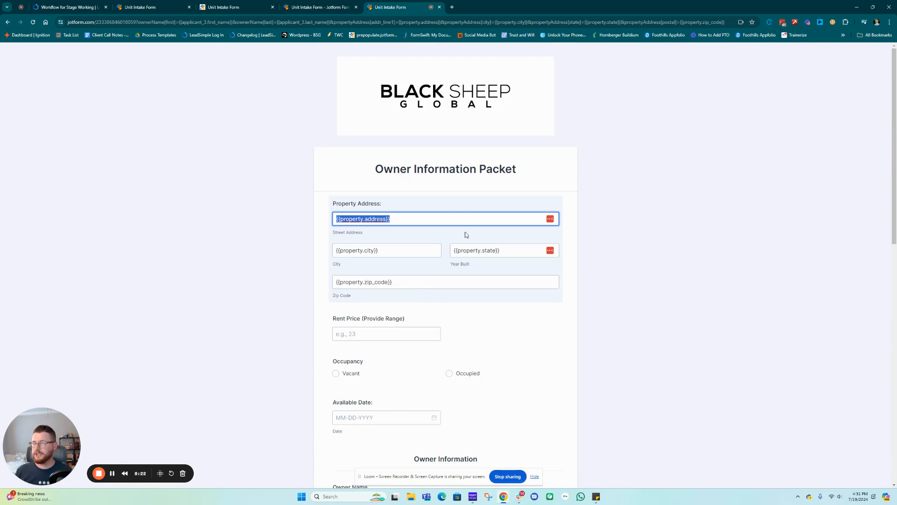